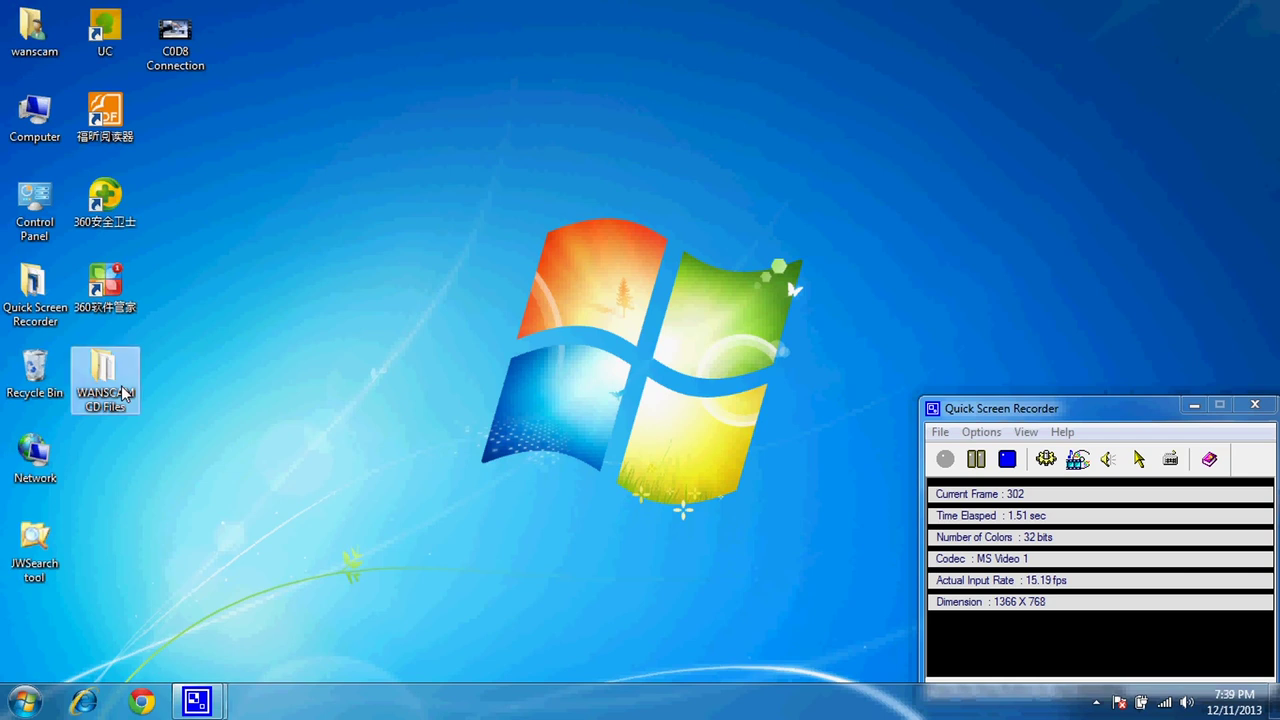
# - Run OCX Setup from the English folder and confirm the ActiveX installation finished
pyautogui.doubleClick(538, 255)
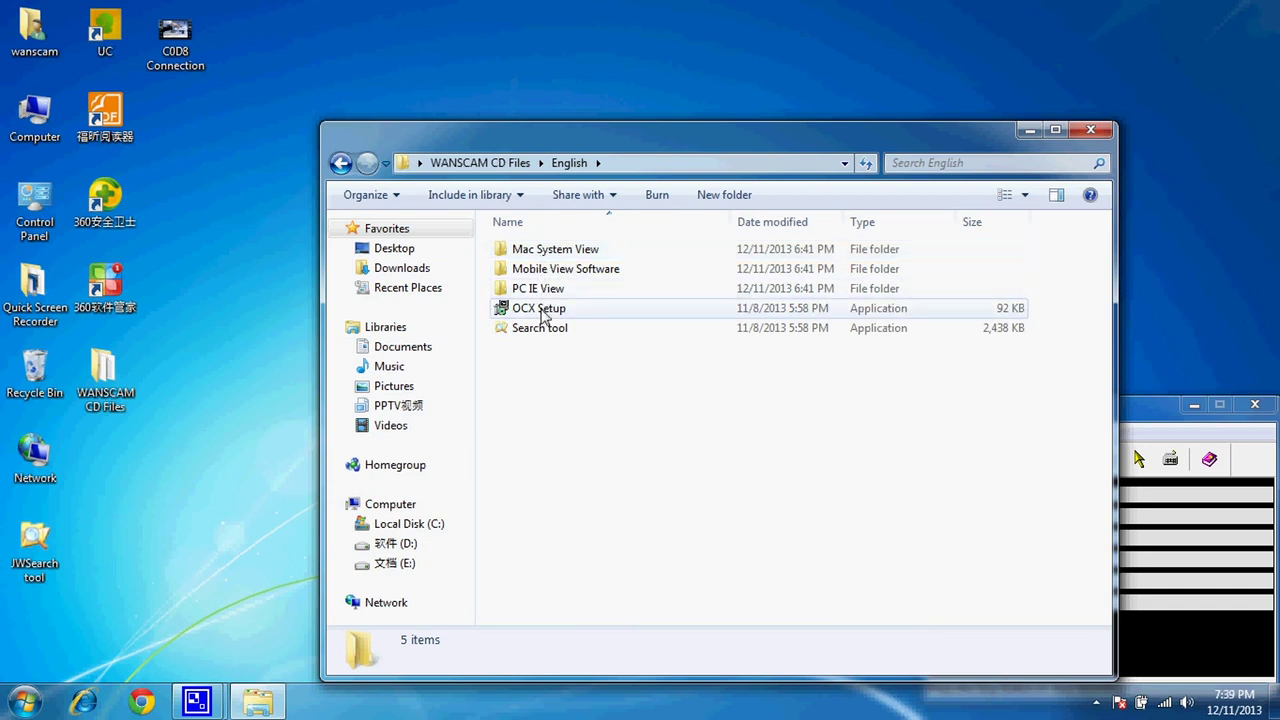
pyautogui.doubleClick(543, 316)
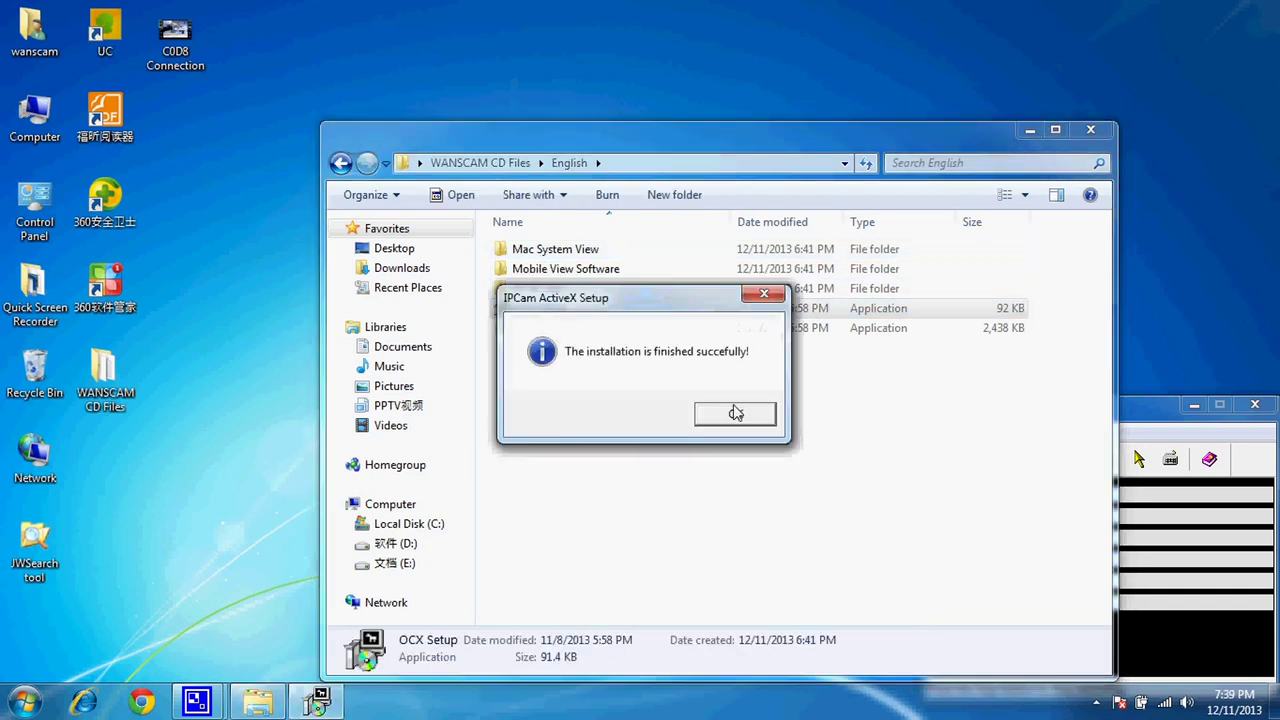
pyautogui.click(737, 416)
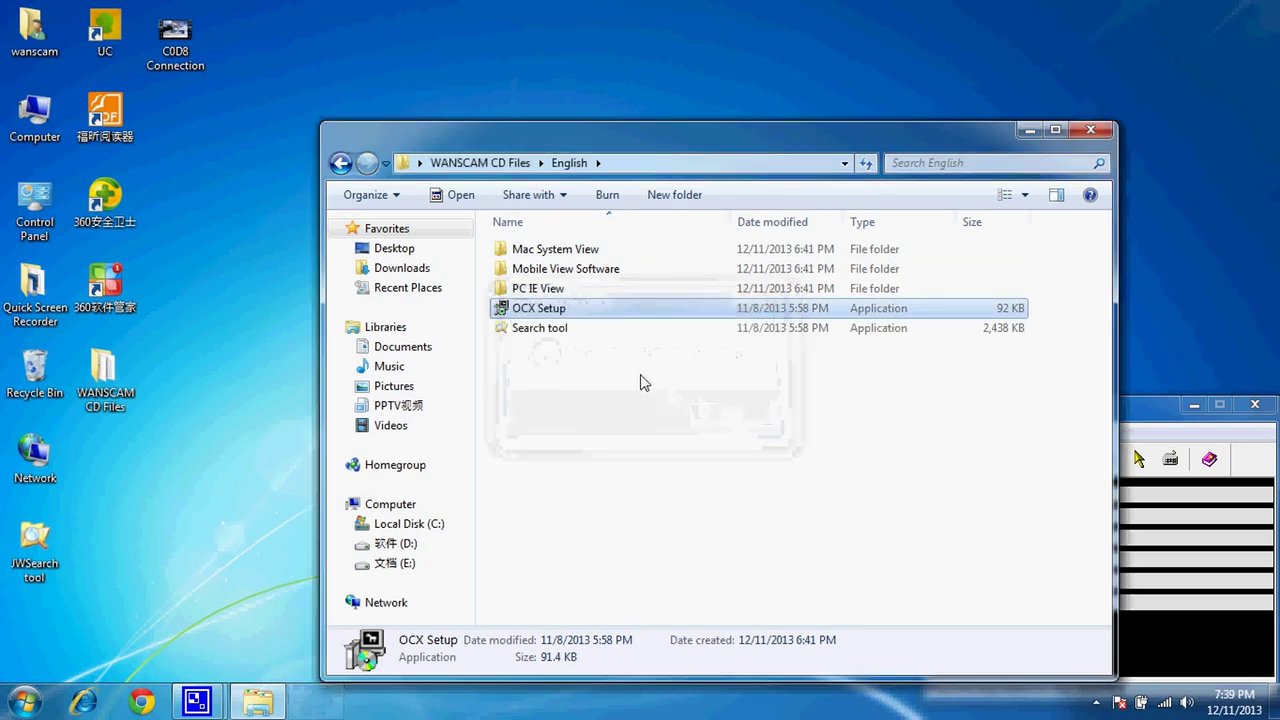
# - Launch Search Tool and open the web page of IPCamera at 192.168.1.99
pyautogui.doubleClick(562, 338)
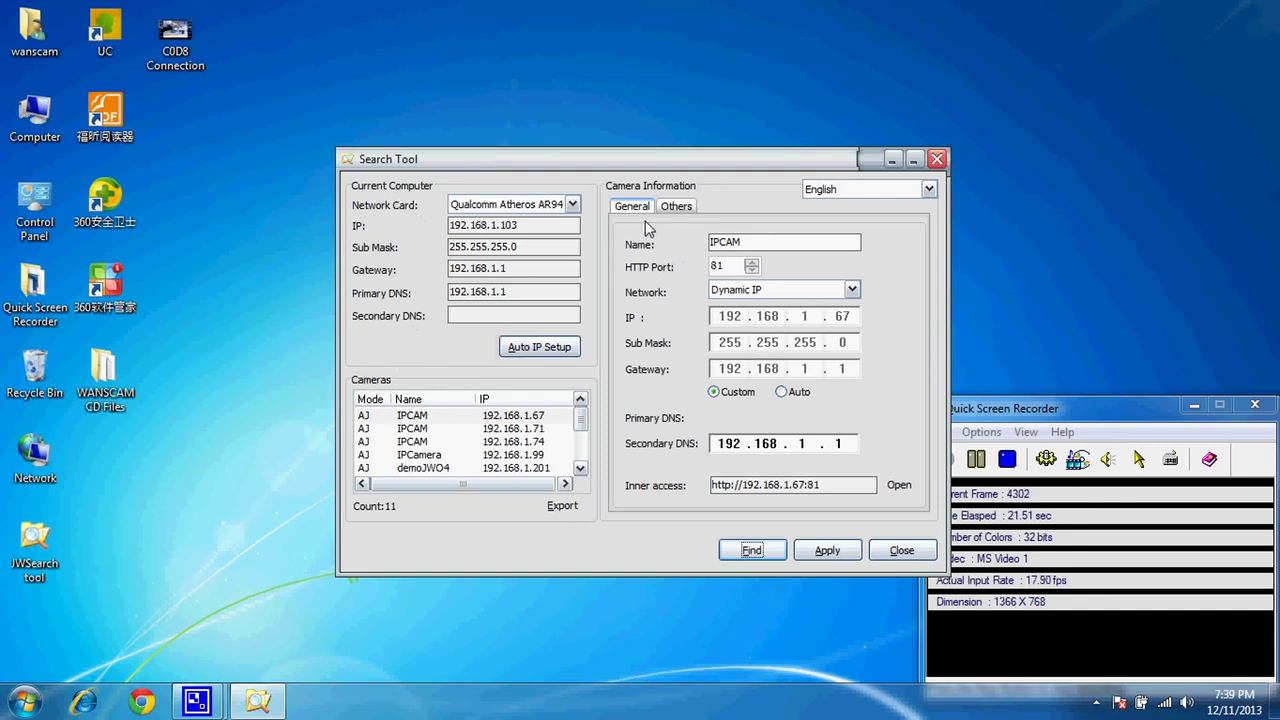
pyautogui.click(553, 455)
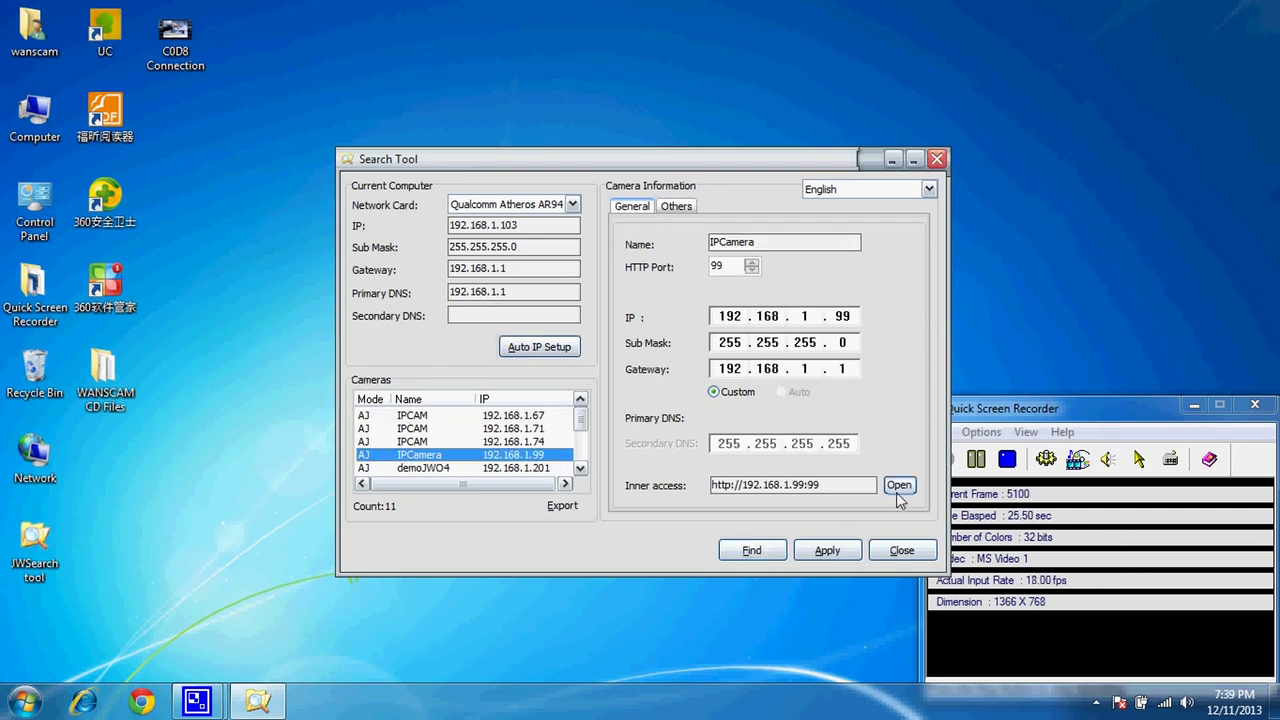
pyautogui.click(897, 487)
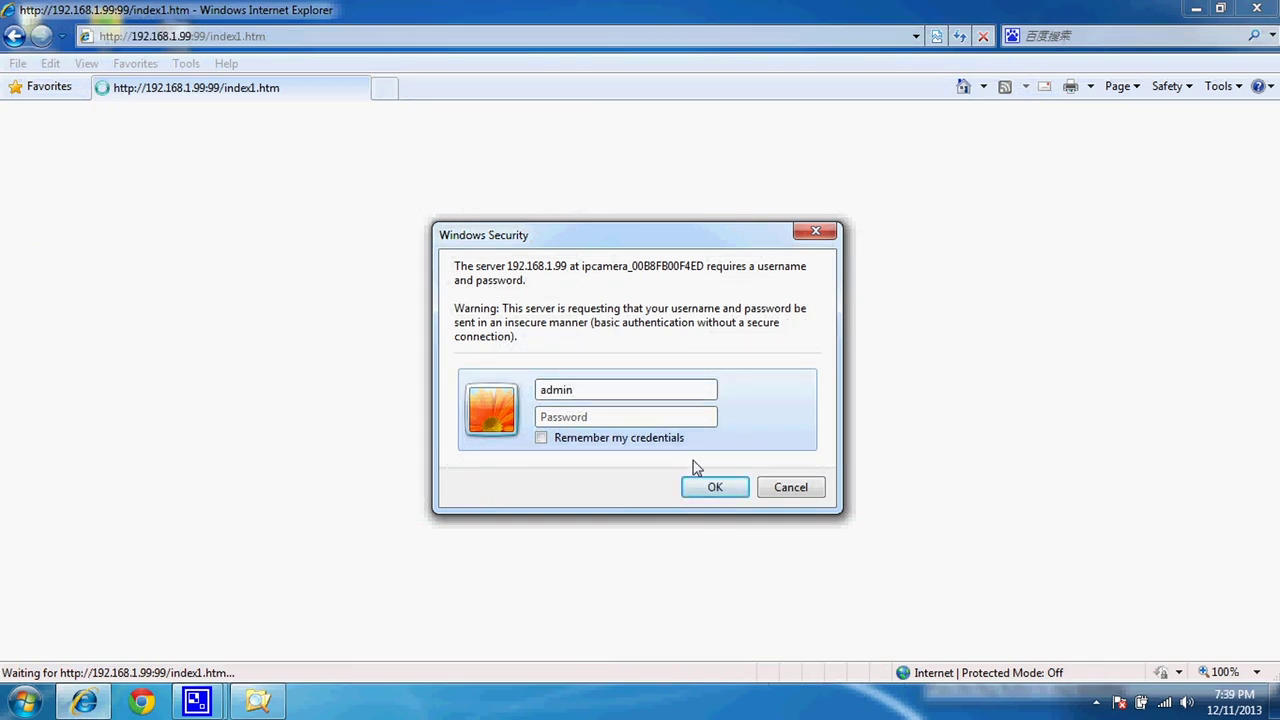
# - Submit the admin login and sign in under ActiveX Mode (For IE Browser)
pyautogui.click(713, 488)
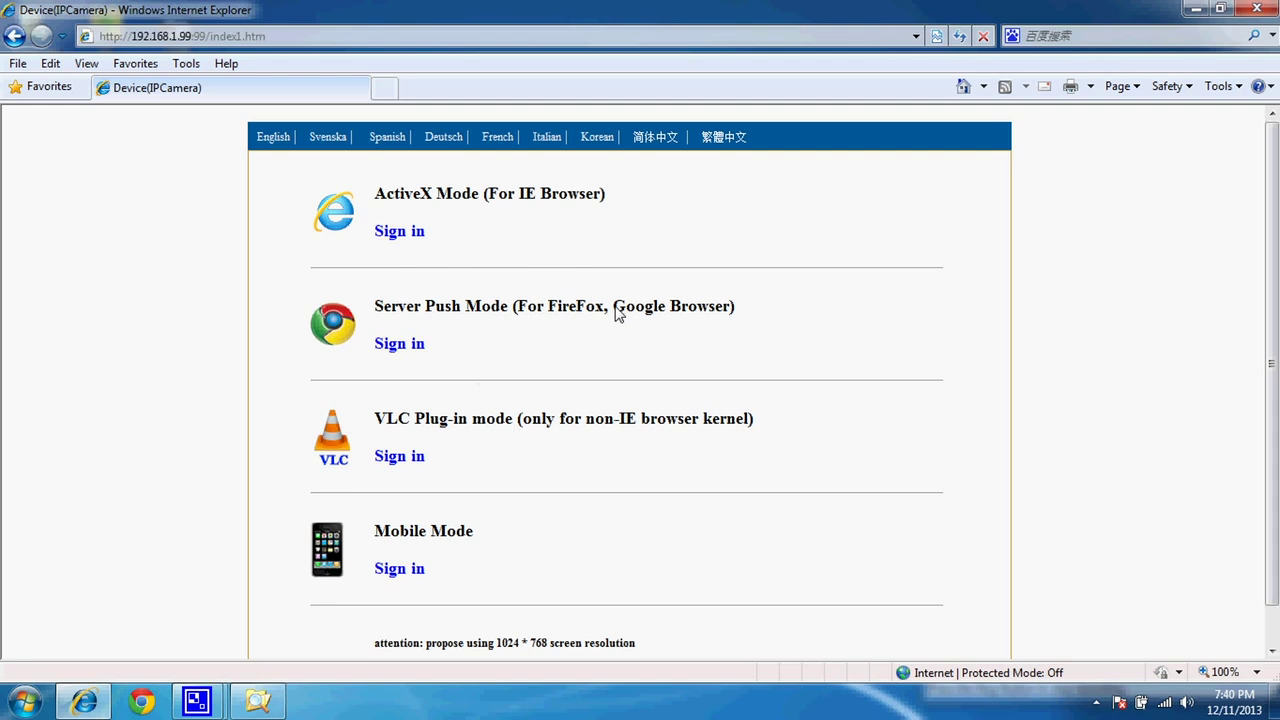
pyautogui.click(411, 240)
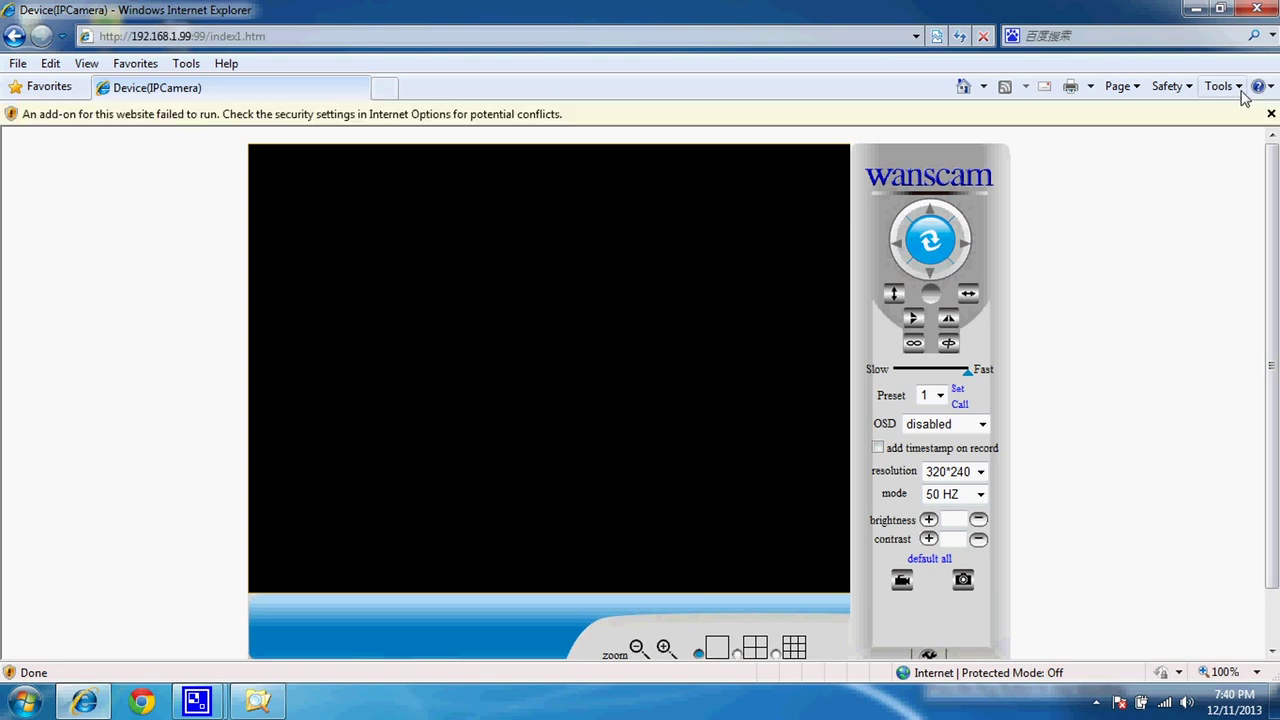
# - Open the Internet zone's custom security level settings in Internet Options
pyautogui.click(1240, 87)
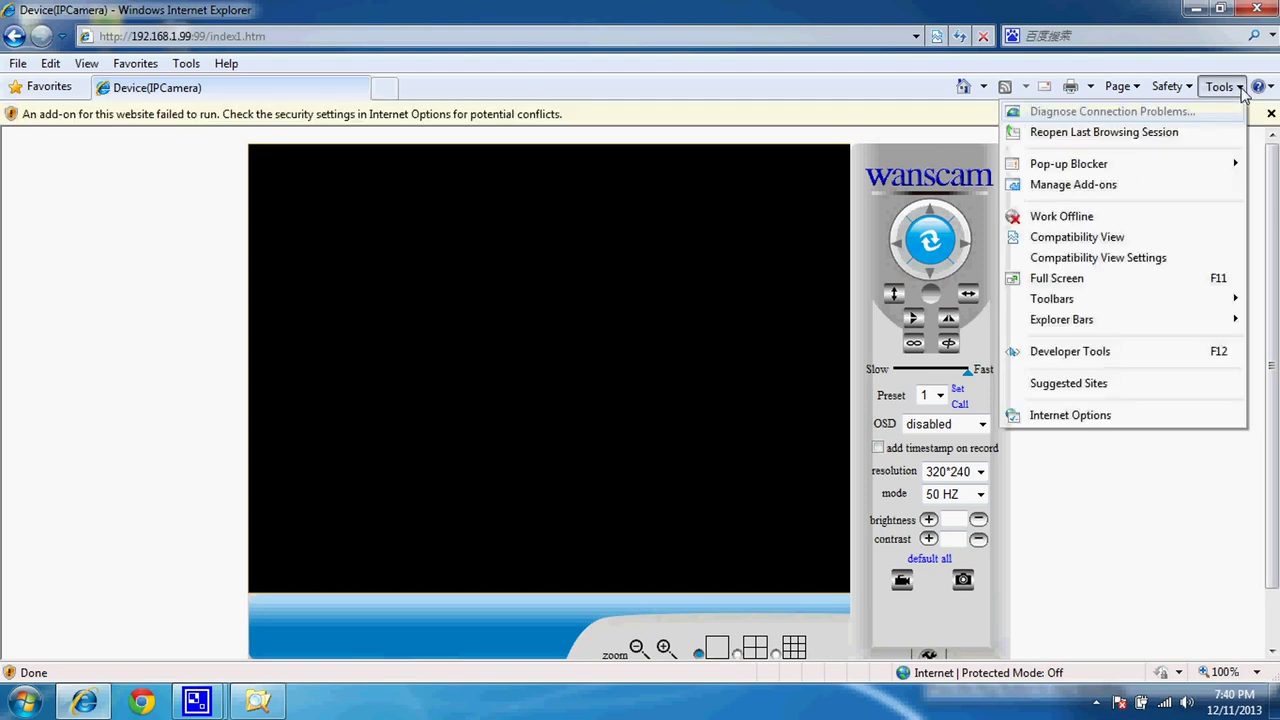
pyautogui.click(1070, 415)
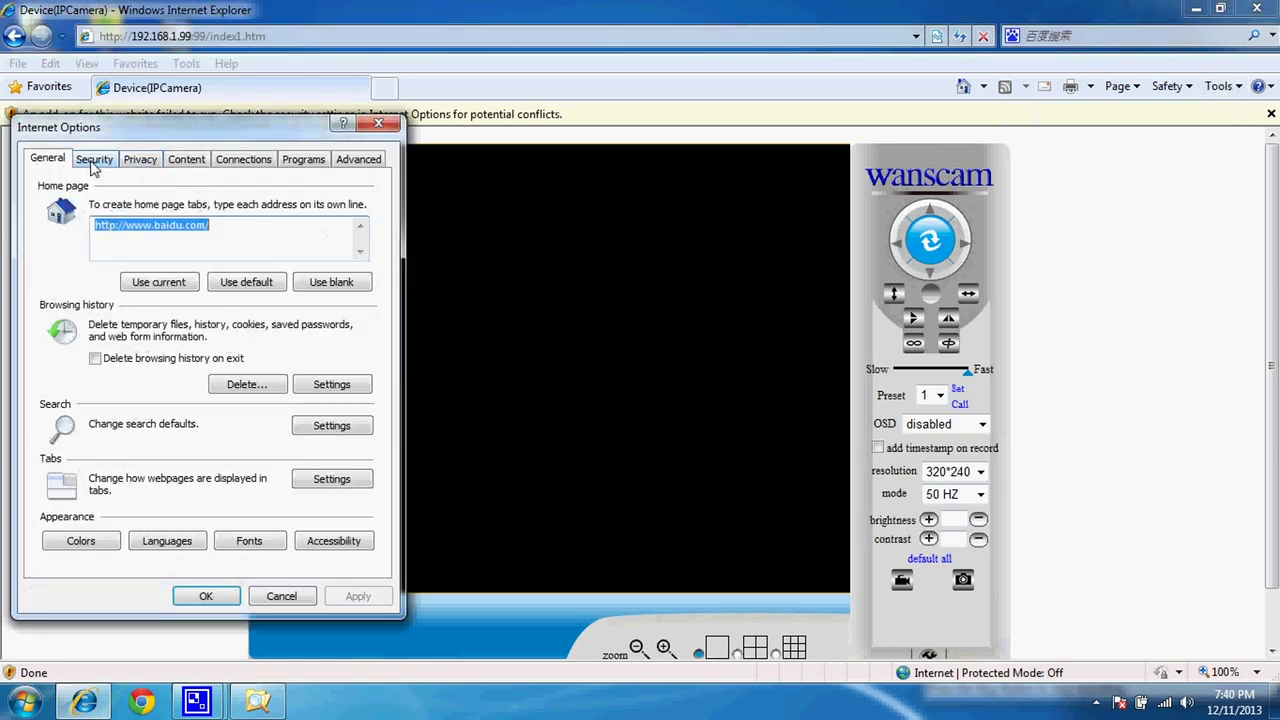
pyautogui.click(93, 161)
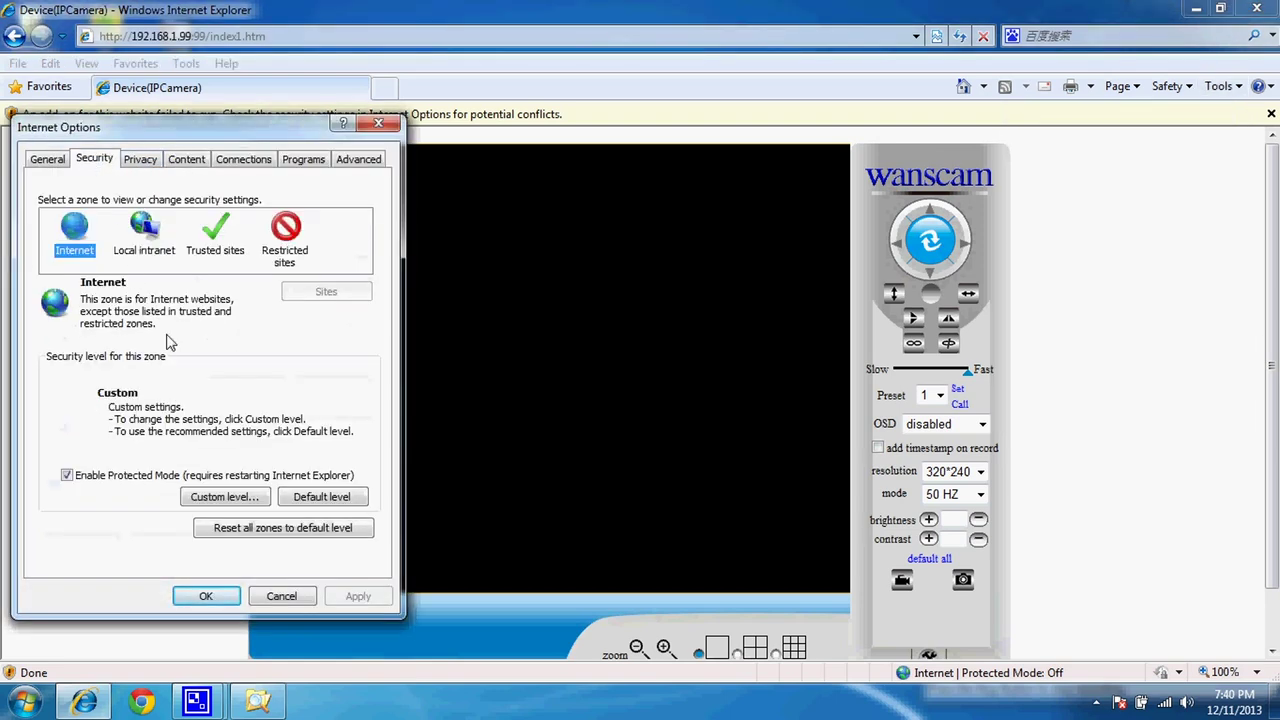
pyautogui.click(217, 498)
pyautogui.scroll(-1, 213, 372)
pyautogui.scroll(-1, 200, 370)
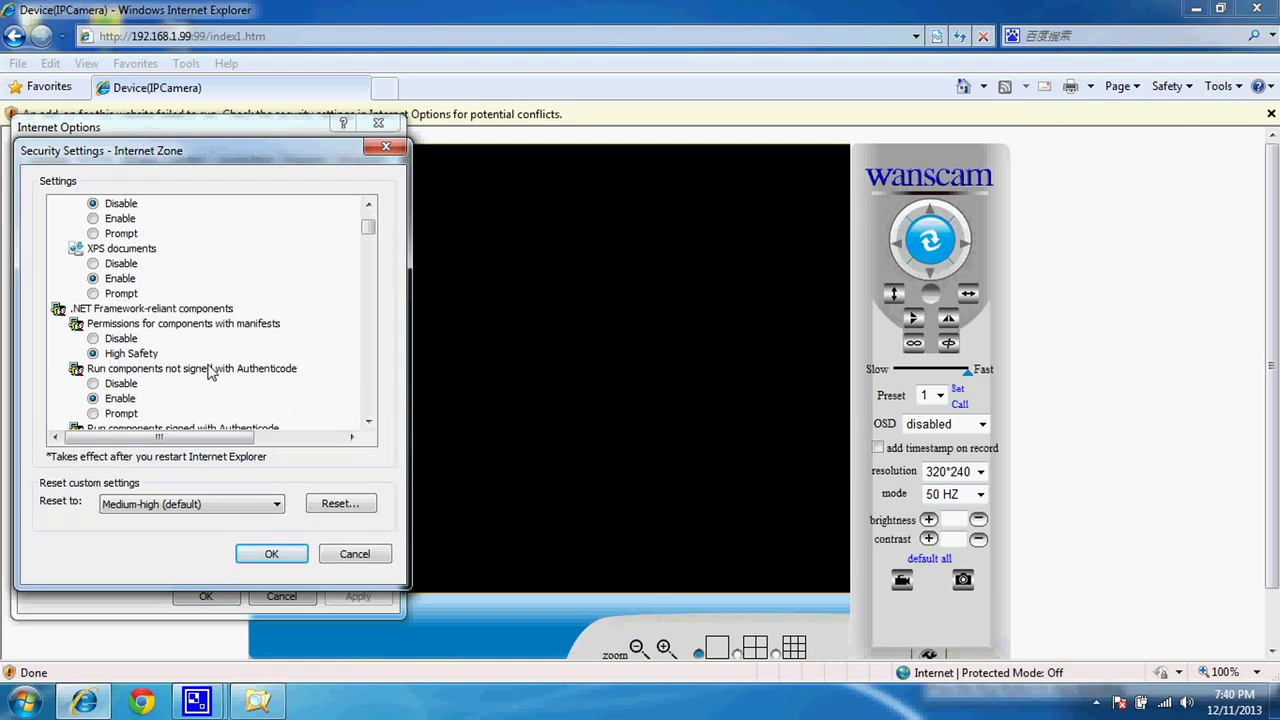
pyautogui.scroll(-2, 175, 366)
pyautogui.scroll(-1, 124, 362)
pyautogui.scroll(1, 124, 362)
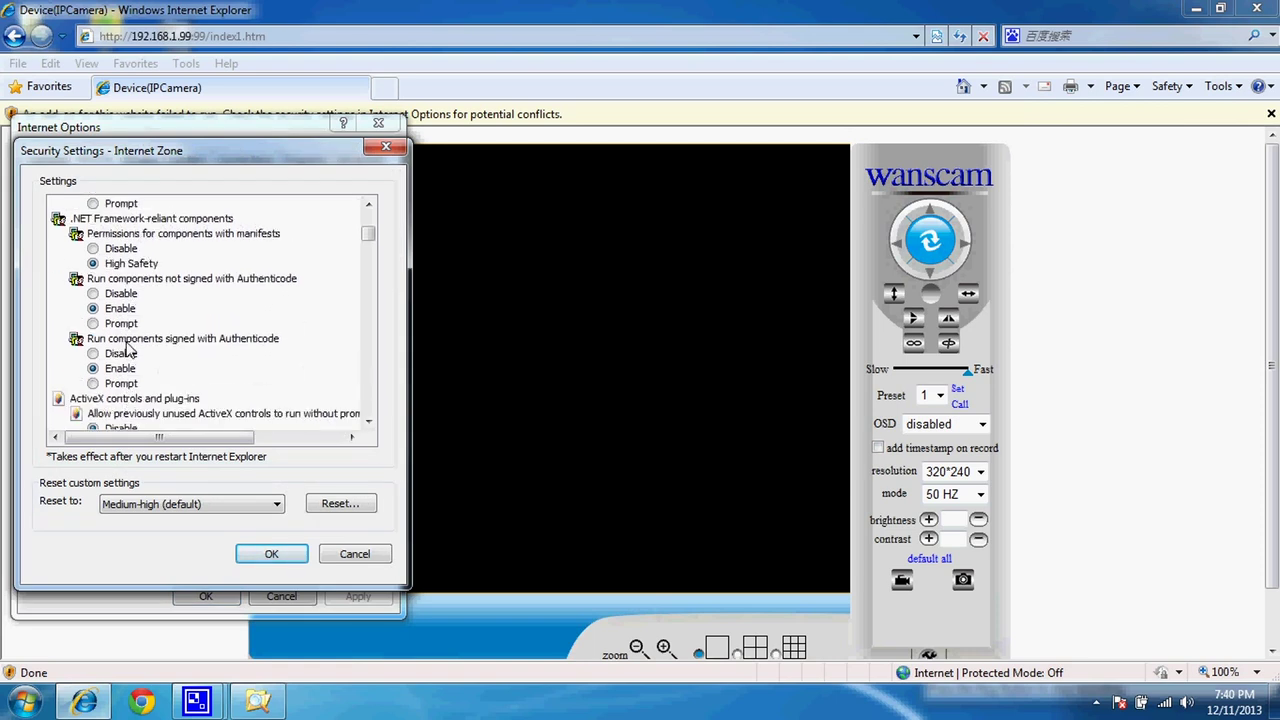
pyautogui.scroll(-1, 124, 362)
pyautogui.scroll(-1, 122, 360)
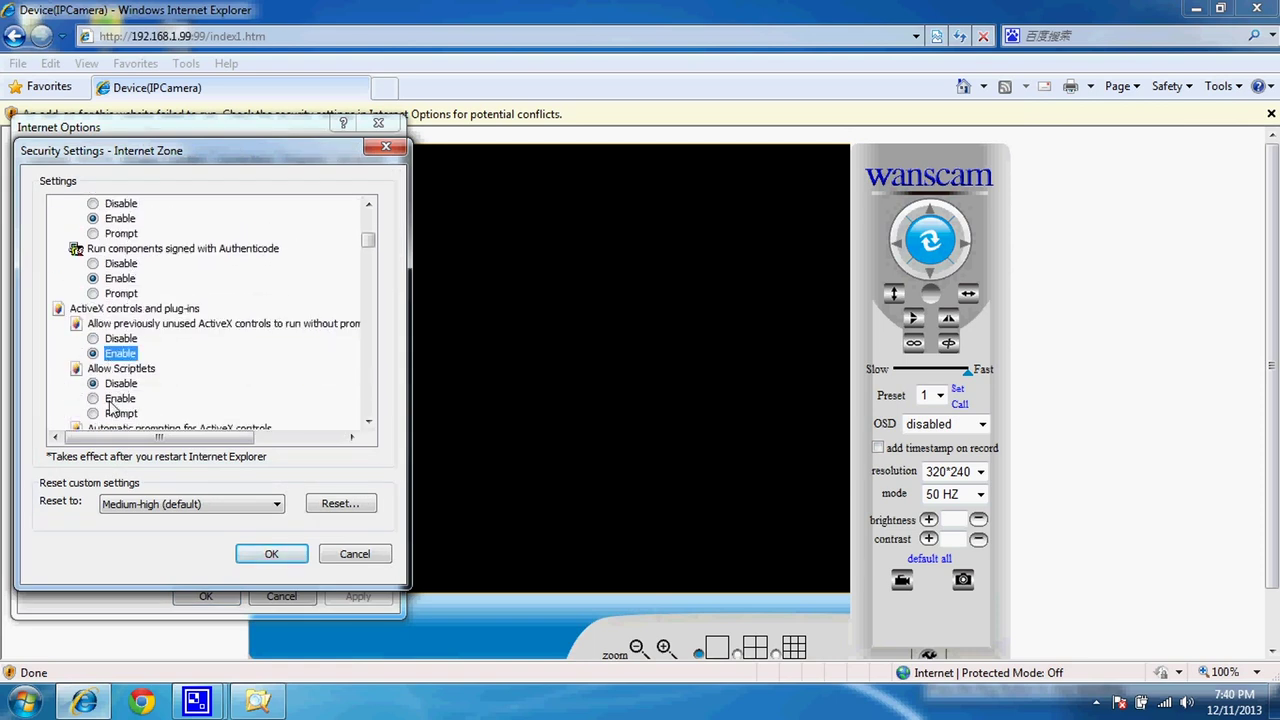
# - Enable Allow Scriptlets, binary and script behaviors, and video and animation display
pyautogui.click(112, 401)
pyautogui.scroll(-1, 143, 390)
pyautogui.scroll(-1, 136, 399)
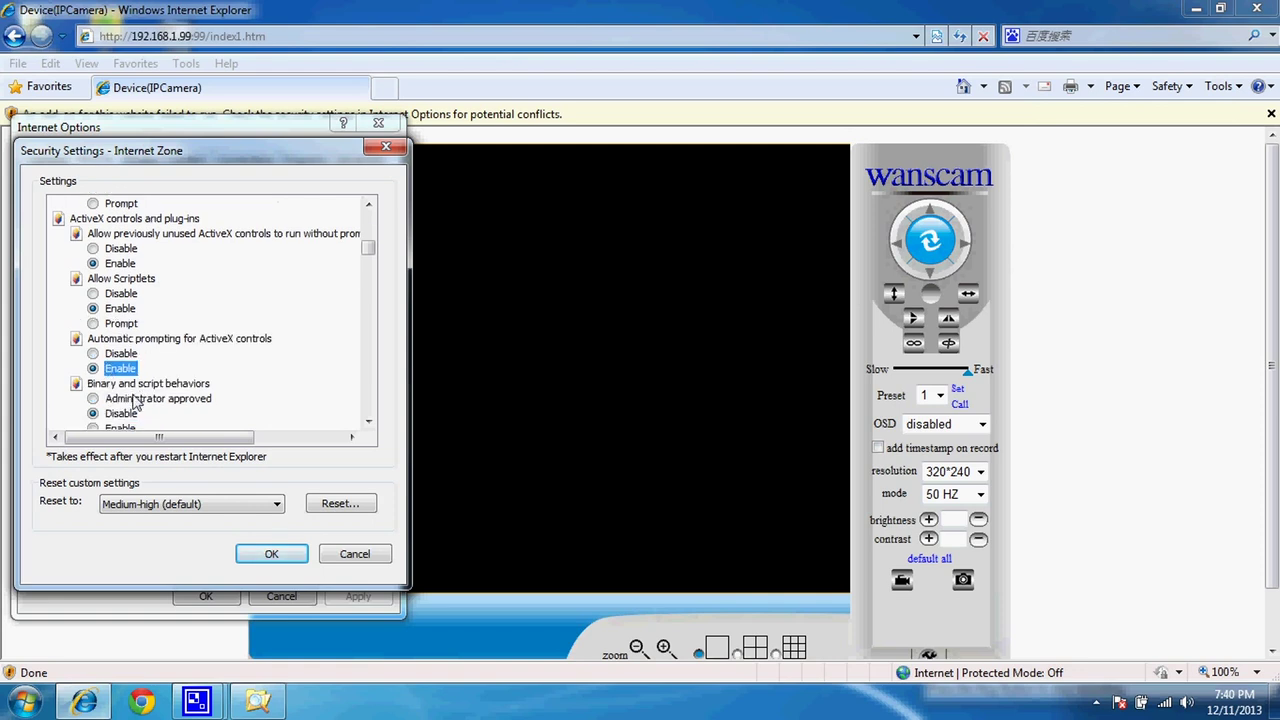
pyautogui.scroll(-2, 115, 406)
pyautogui.click(113, 338)
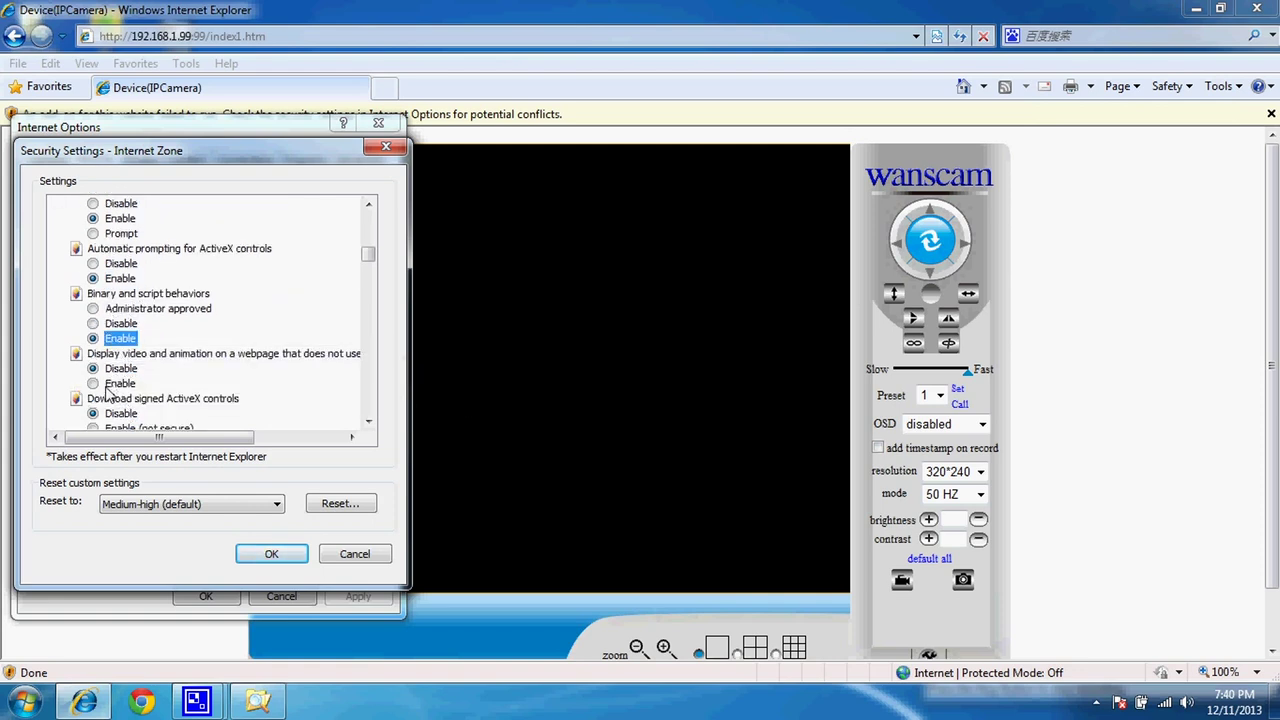
pyautogui.click(112, 383)
# - Enable signed and unsigned ActiveX downloads and unsafe ActiveX scripting, then apply and confirm
pyautogui.scroll(-1, 170, 381)
pyautogui.click(119, 384)
pyautogui.scroll(-2, 119, 388)
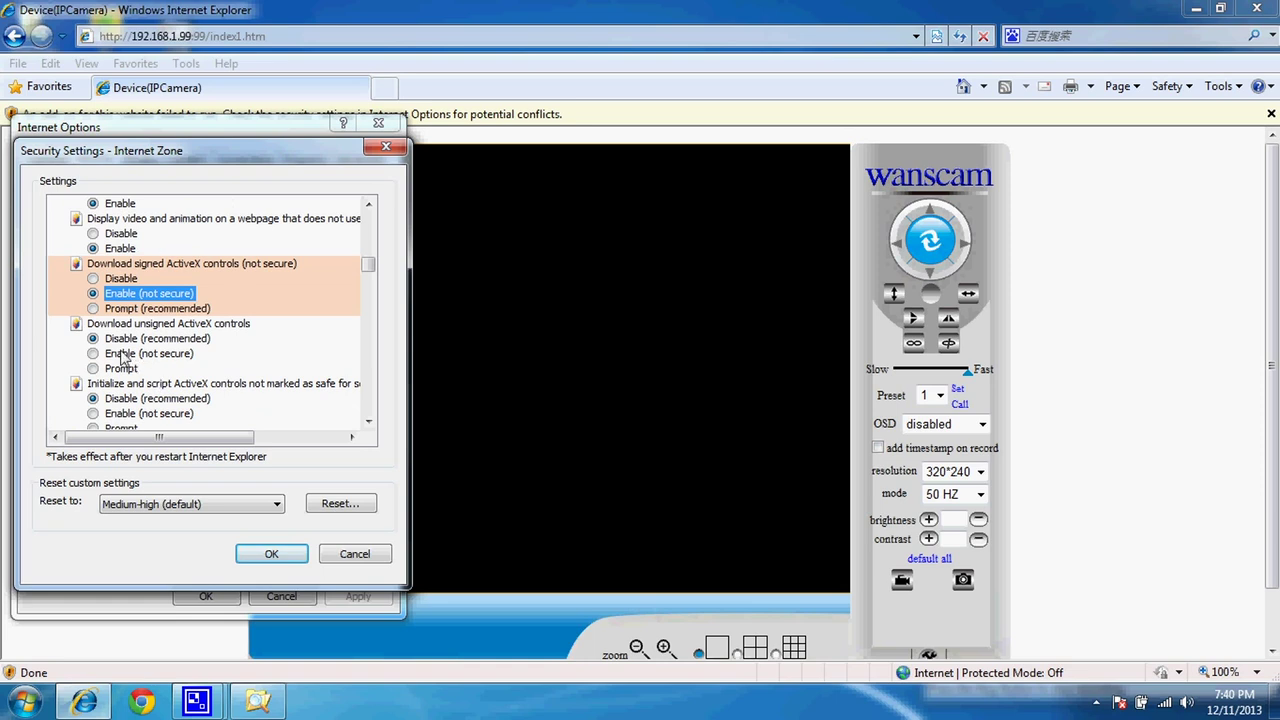
pyautogui.click(117, 354)
pyautogui.scroll(-2, 117, 385)
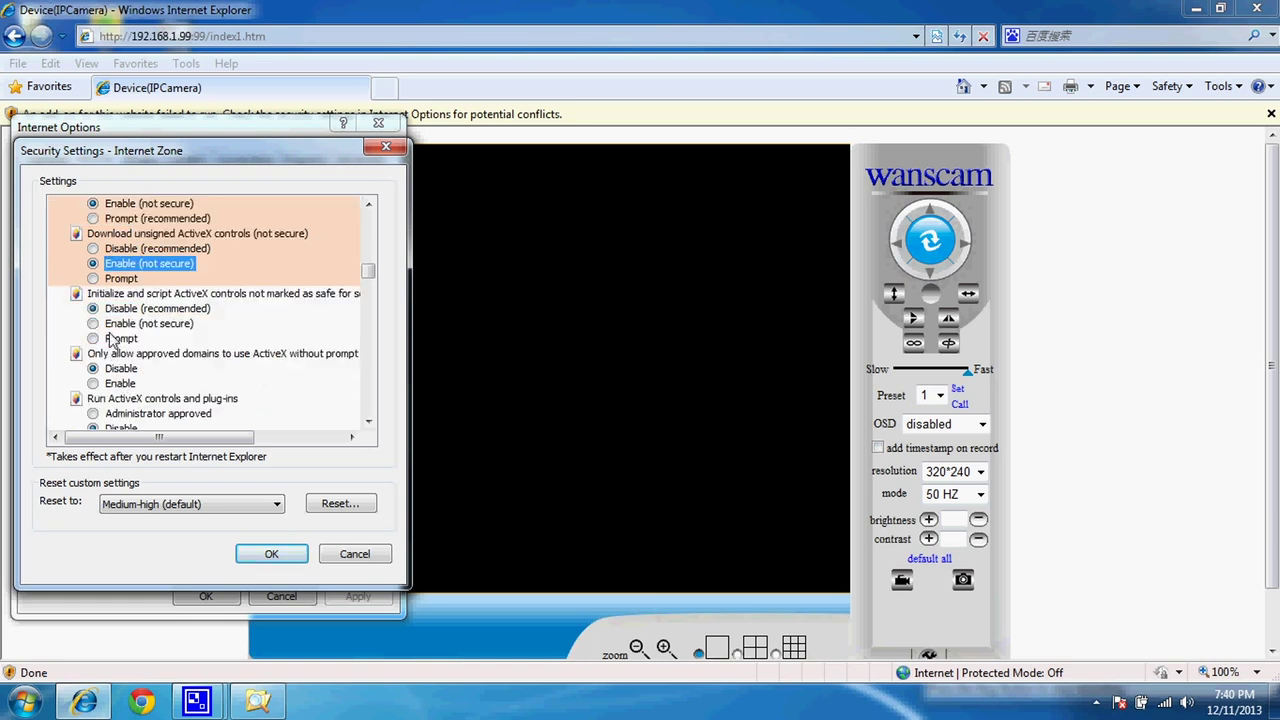
pyautogui.click(113, 323)
pyautogui.scroll(-1, 170, 388)
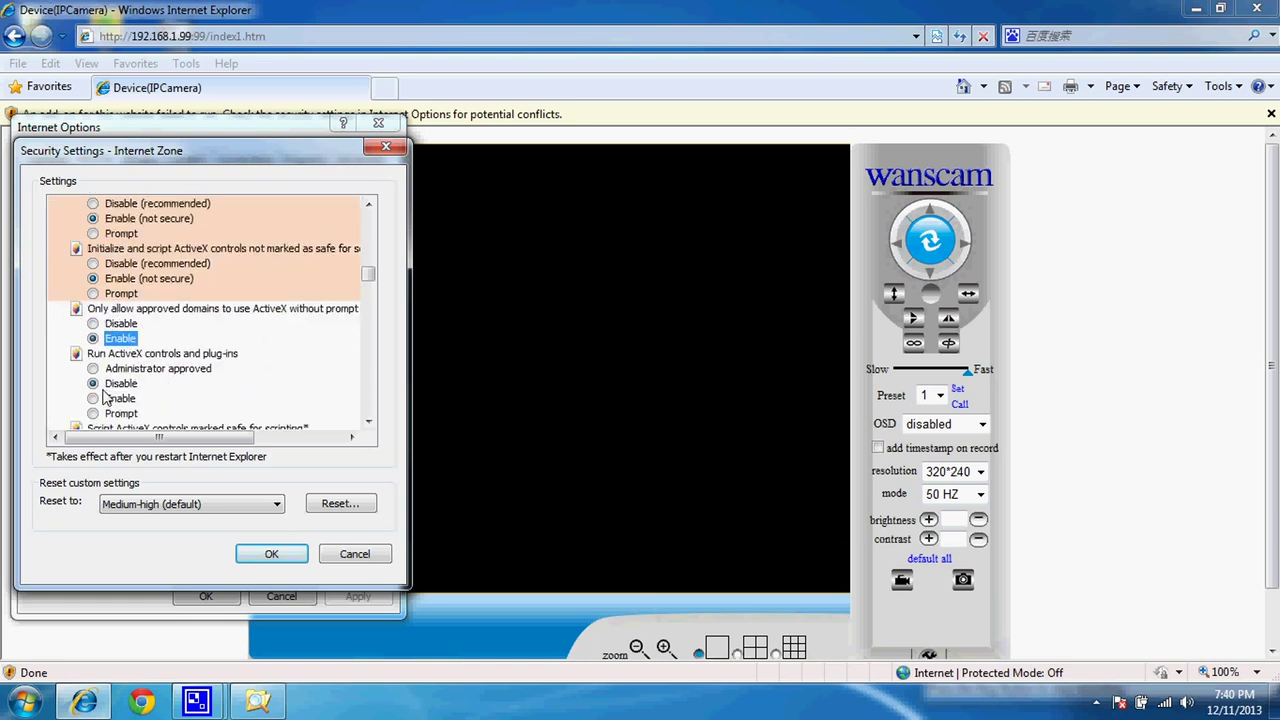
pyautogui.click(271, 553)
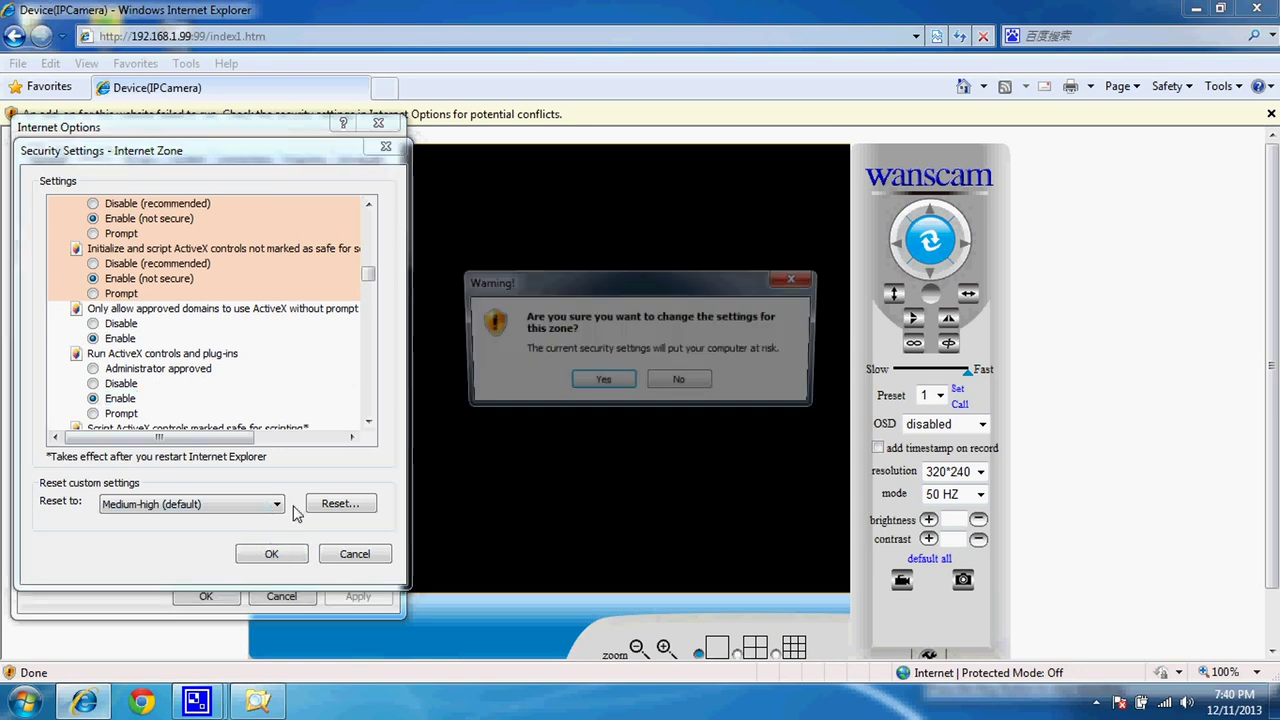
pyautogui.click(600, 381)
# - Reload the camera page and sign in again in ActiveX mode
pyautogui.press('Return')
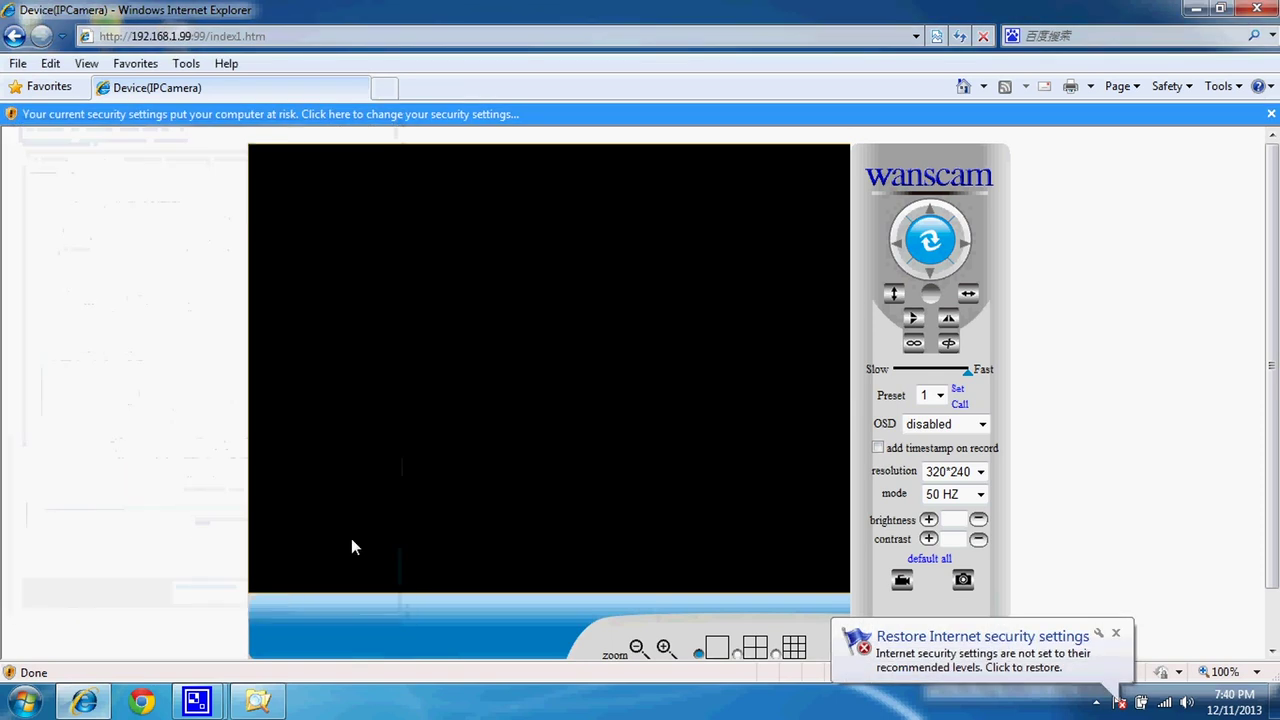
pyautogui.click(959, 36)
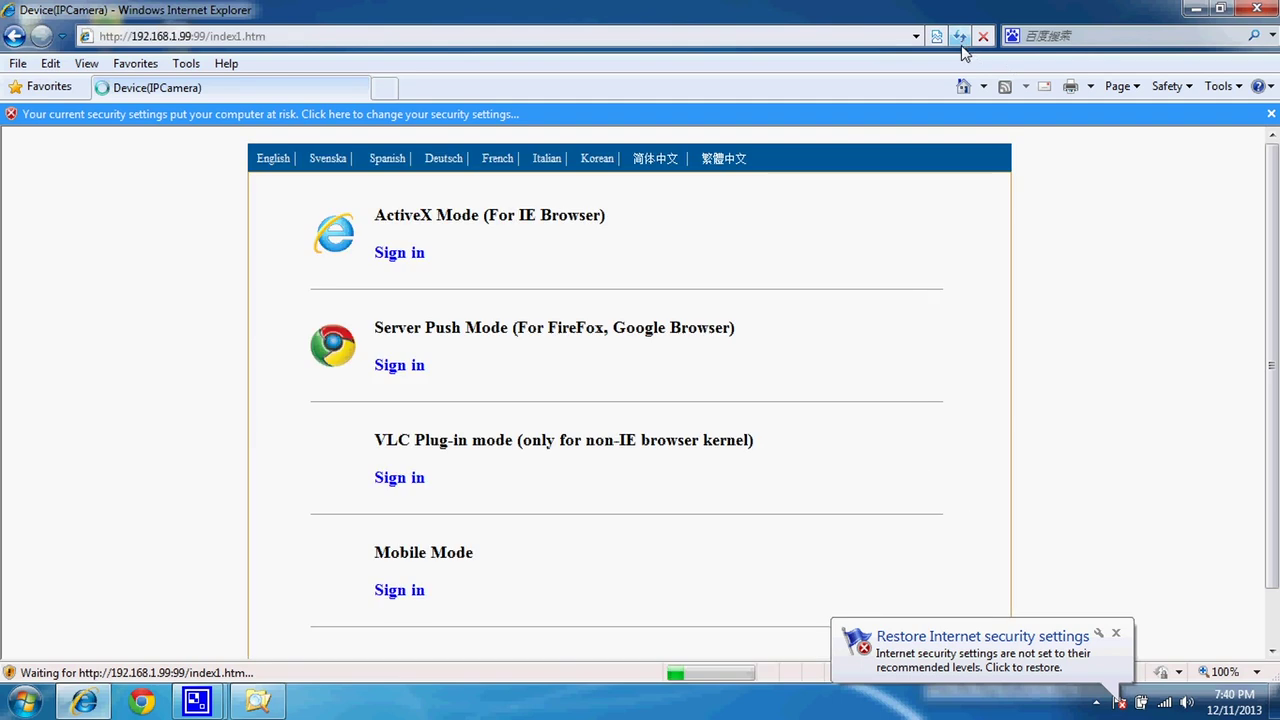
pyautogui.click(414, 257)
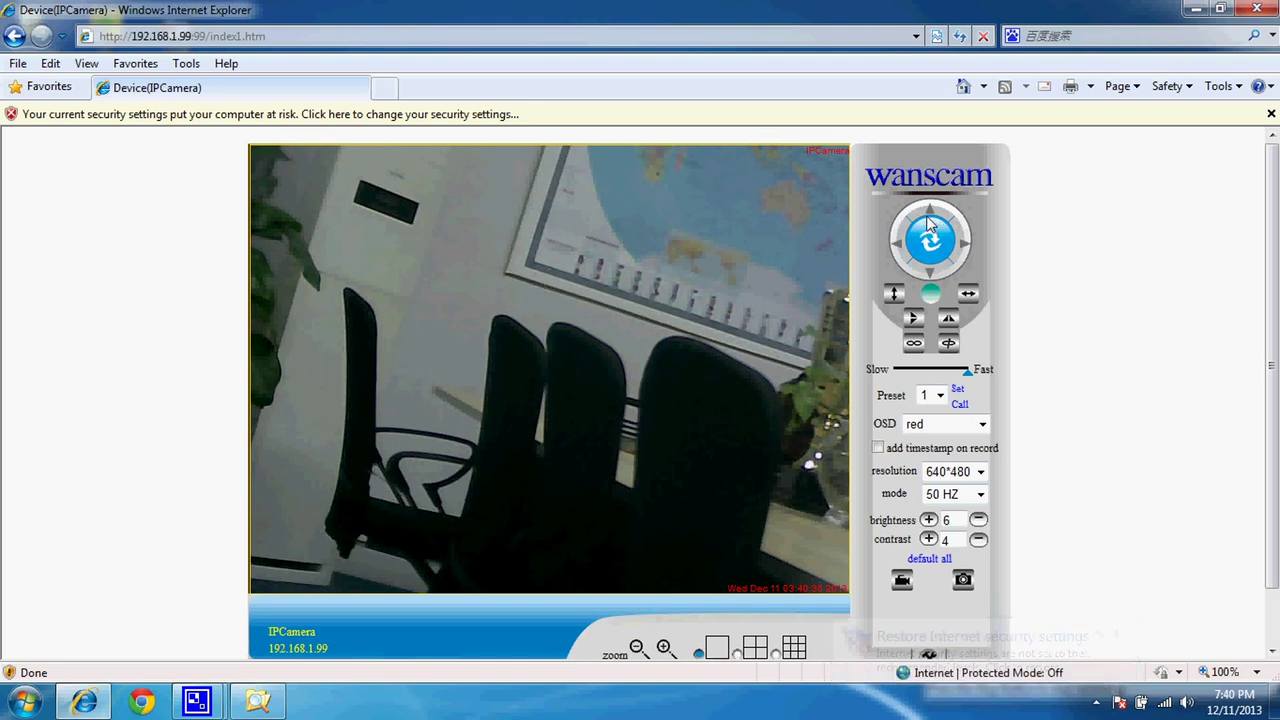
# - Pan and tilt the camera, including starting a vertical patrol
pyautogui.click(967, 247)
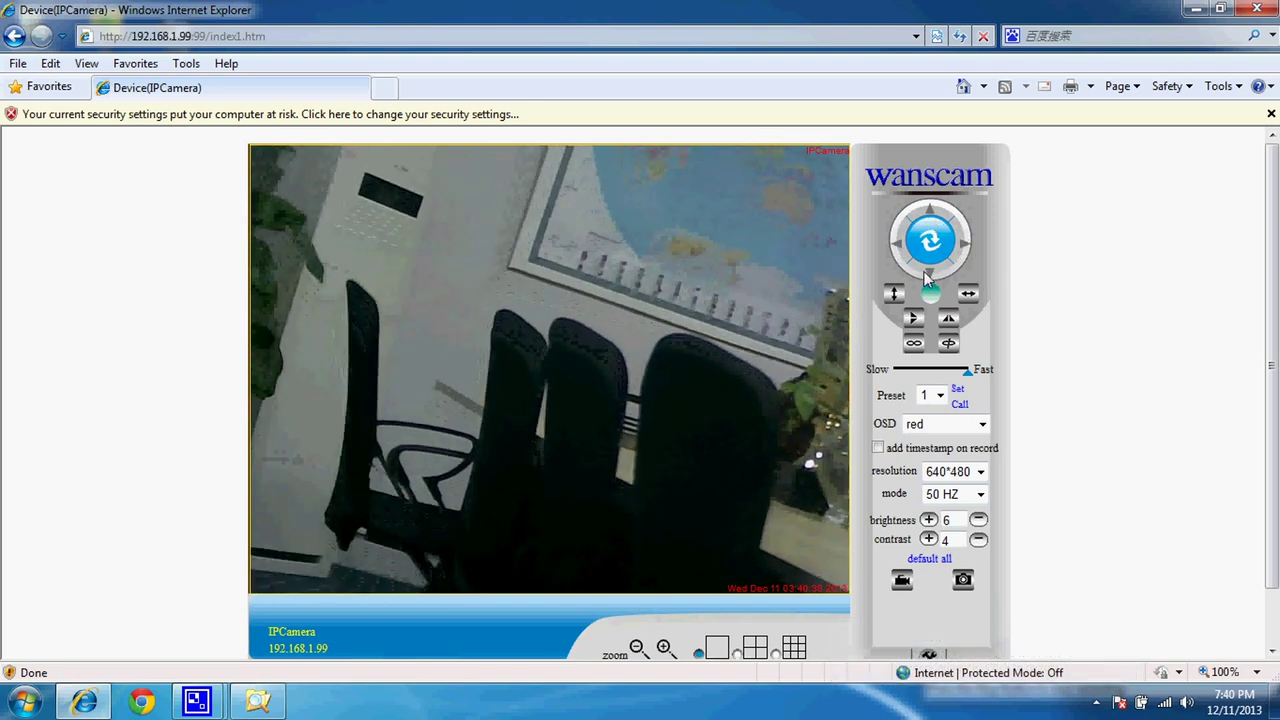
pyautogui.click(928, 280)
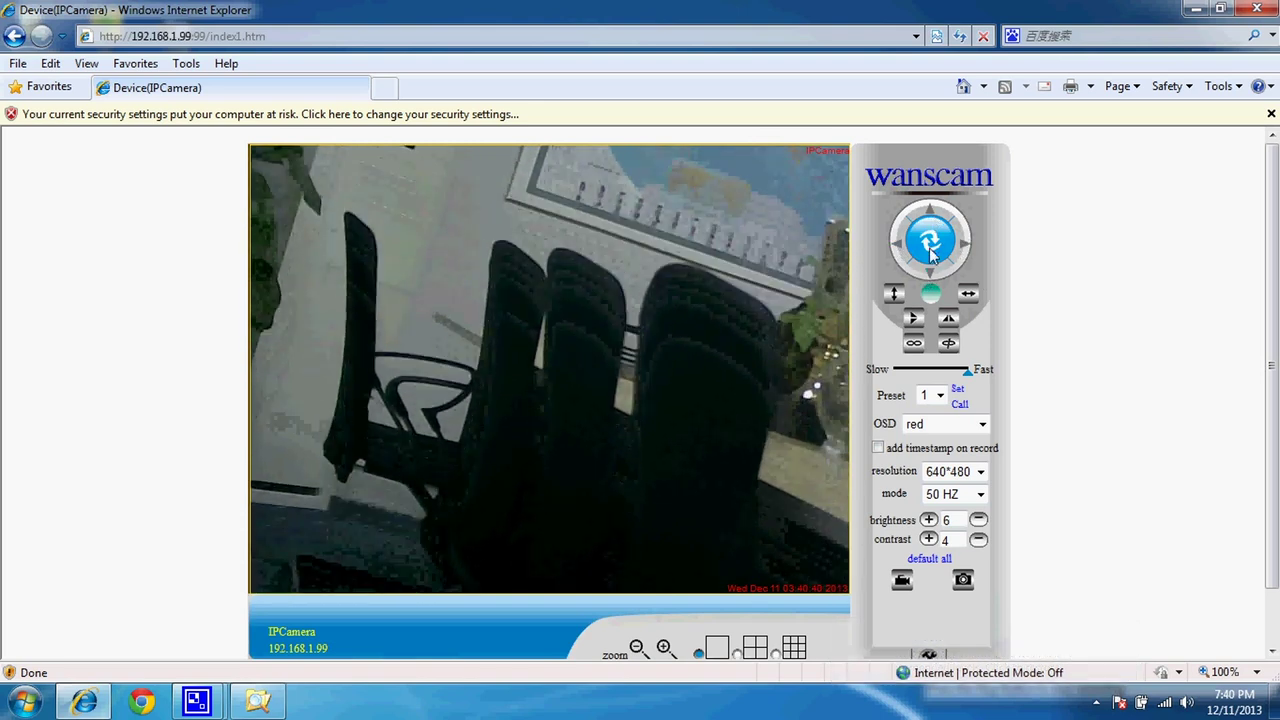
pyautogui.click(929, 210)
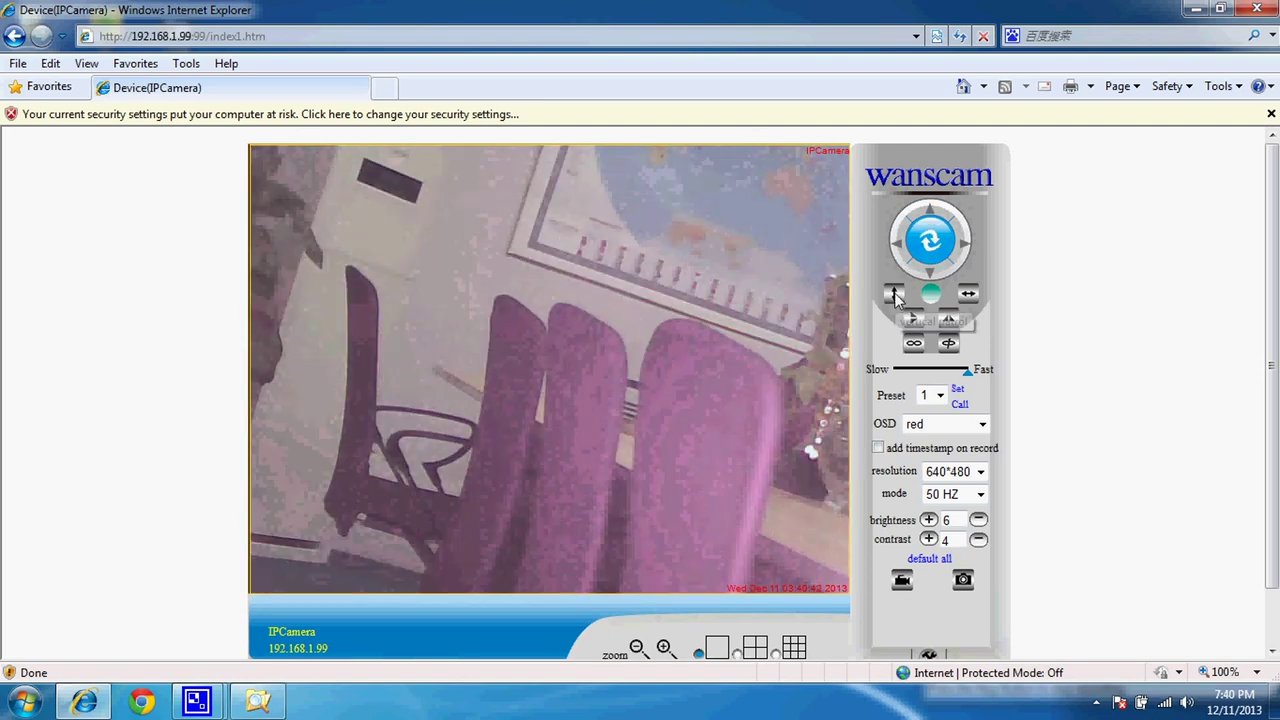
pyautogui.click(894, 292)
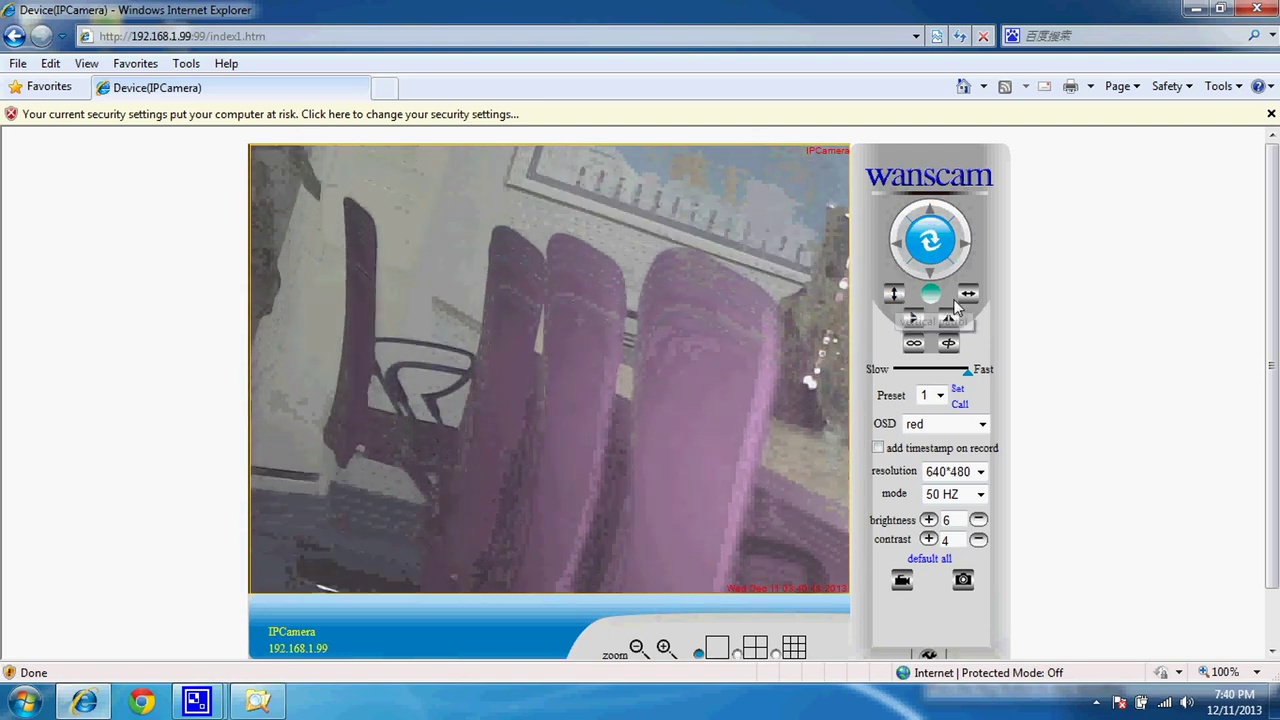
pyautogui.click(929, 208)
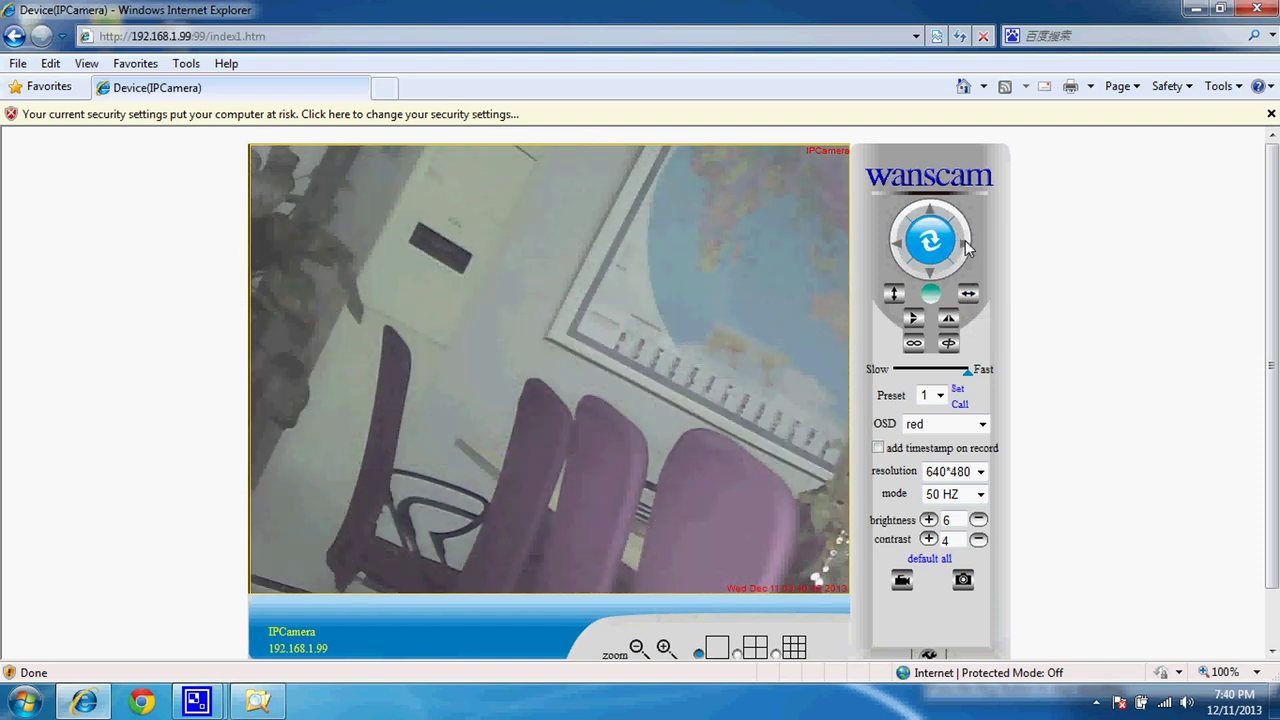
pyautogui.click(966, 244)
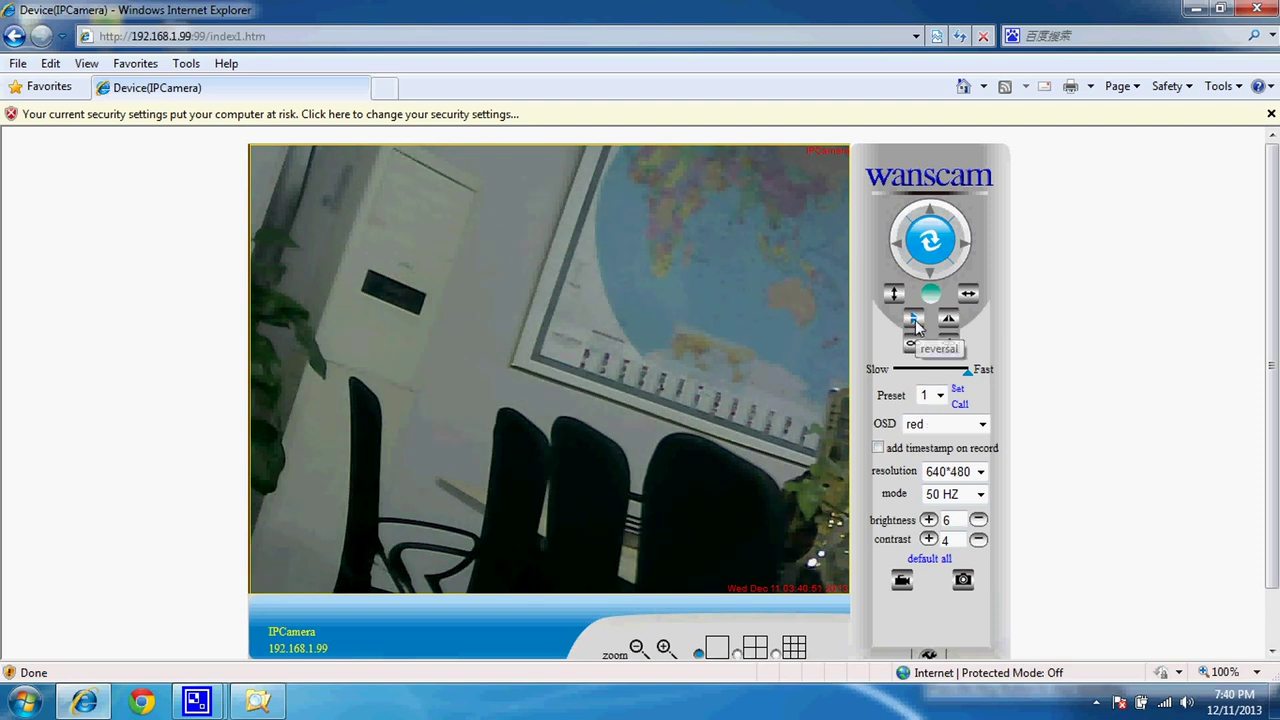
# - Toggle the image flip and mirror controls on and off
pyautogui.click(913, 320)
pyautogui.click(945, 326)
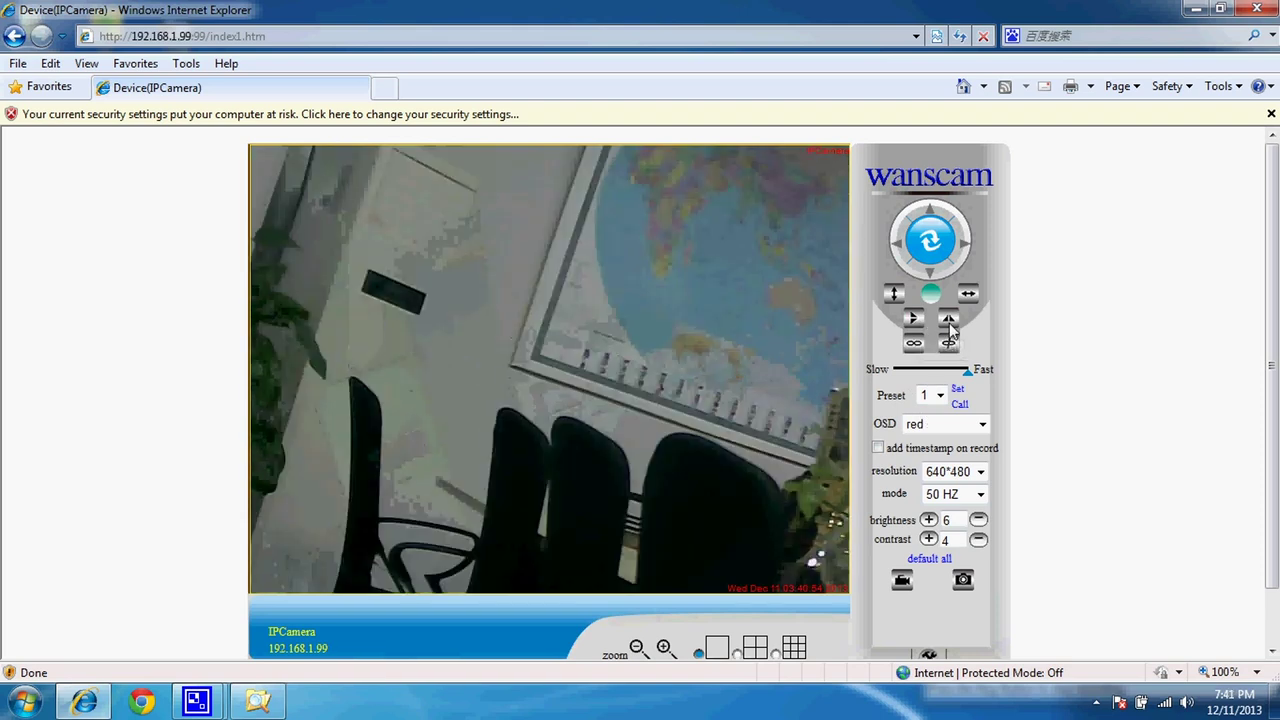
pyautogui.click(950, 326)
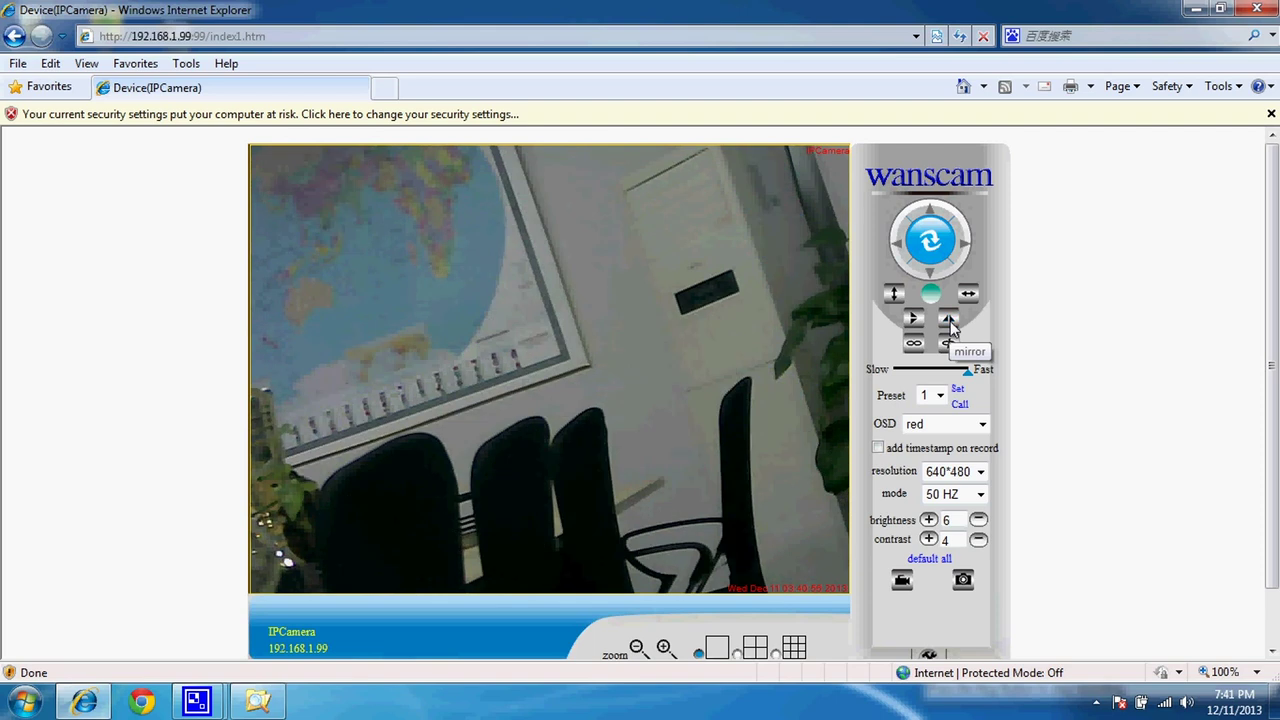
pyautogui.click(948, 323)
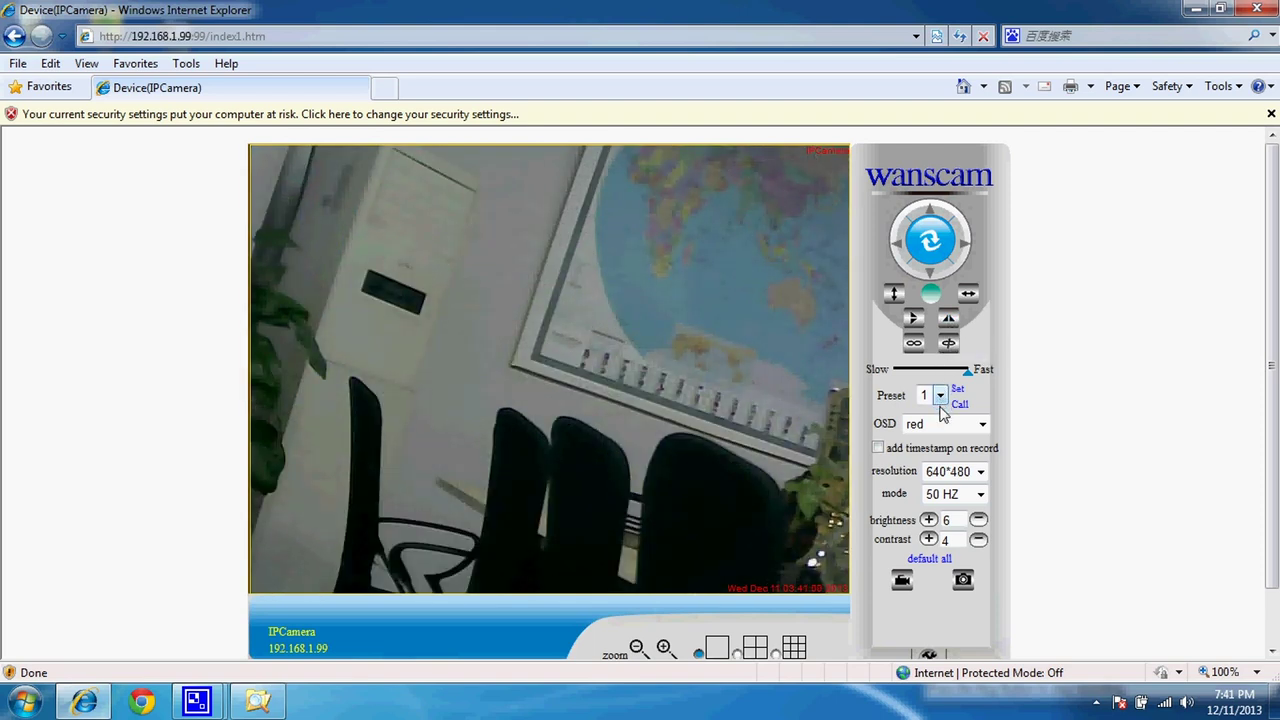
# - Change the timestamp overlay colour to black, then to white
pyautogui.click(941, 430)
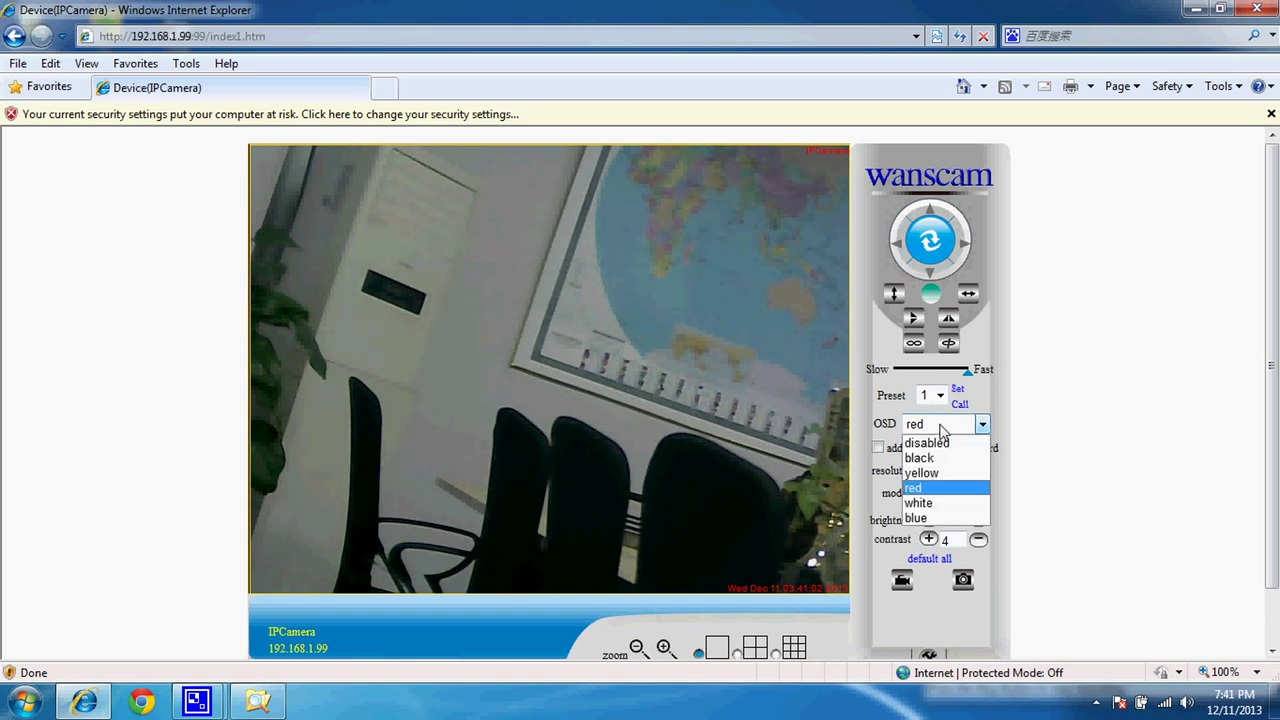
pyautogui.click(935, 460)
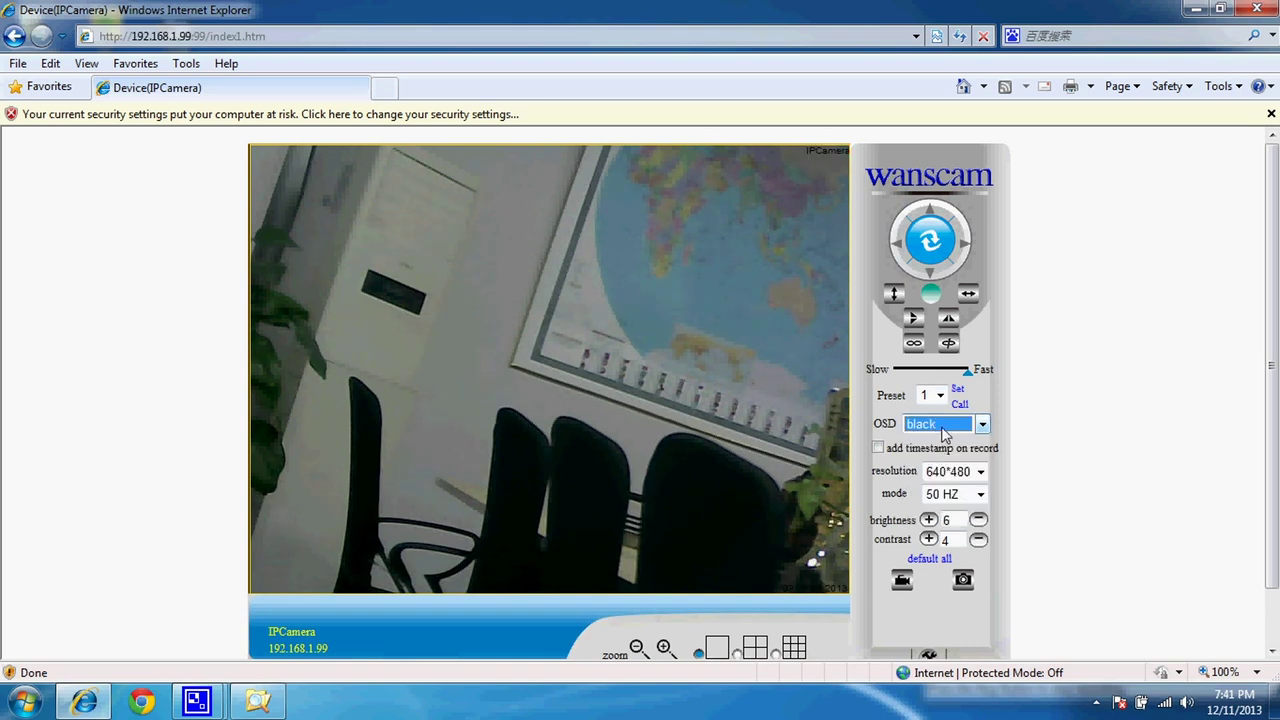
pyautogui.click(942, 430)
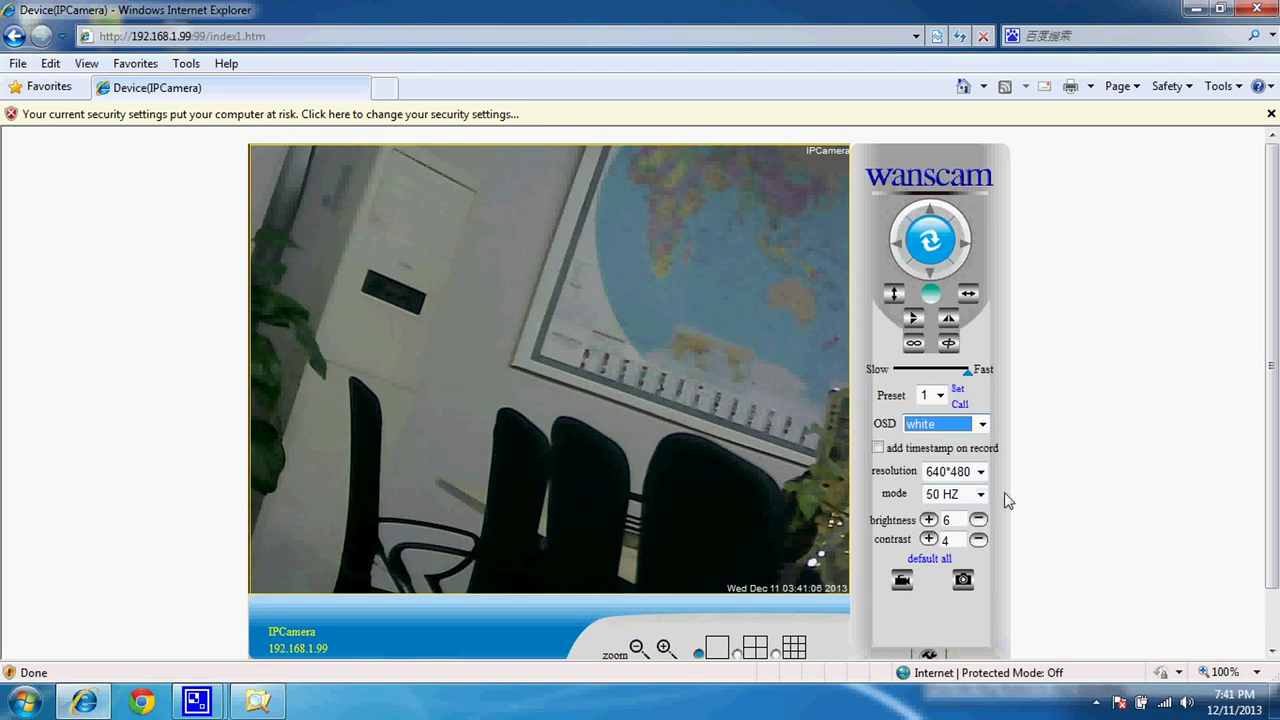
pyautogui.click(1007, 500)
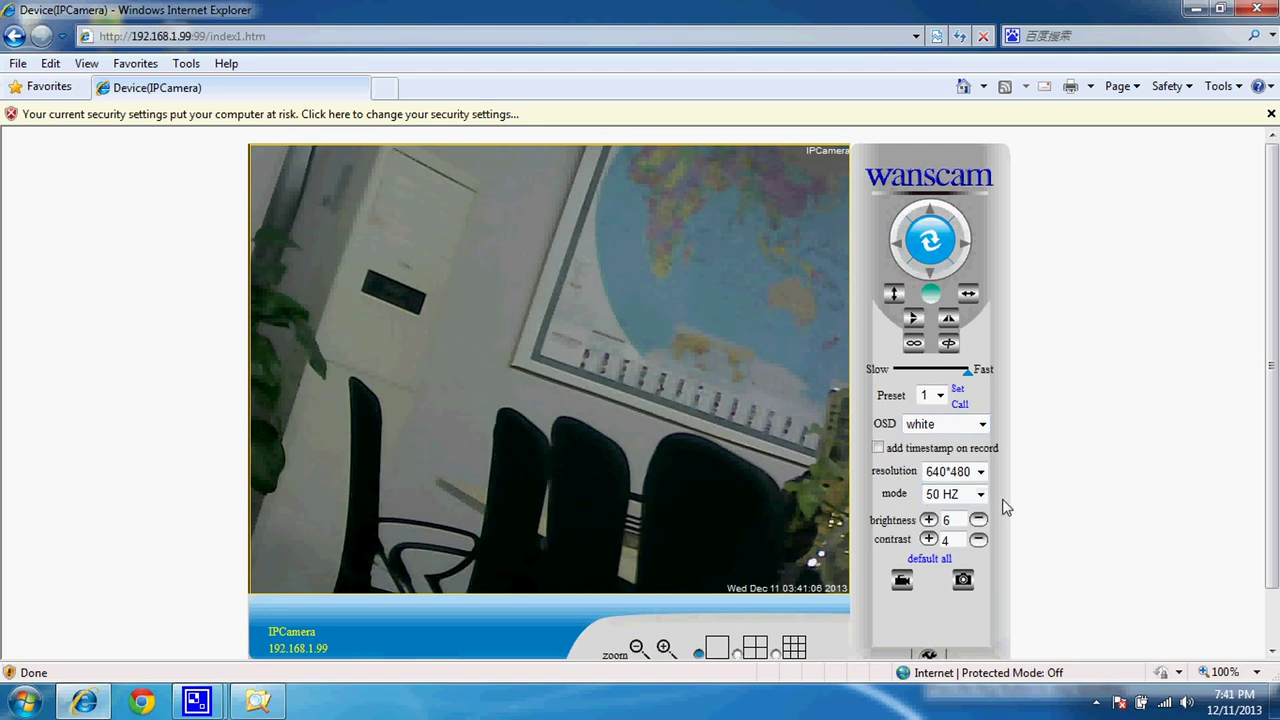
pyautogui.click(903, 586)
pyautogui.click(800, 445)
pyautogui.click(962, 580)
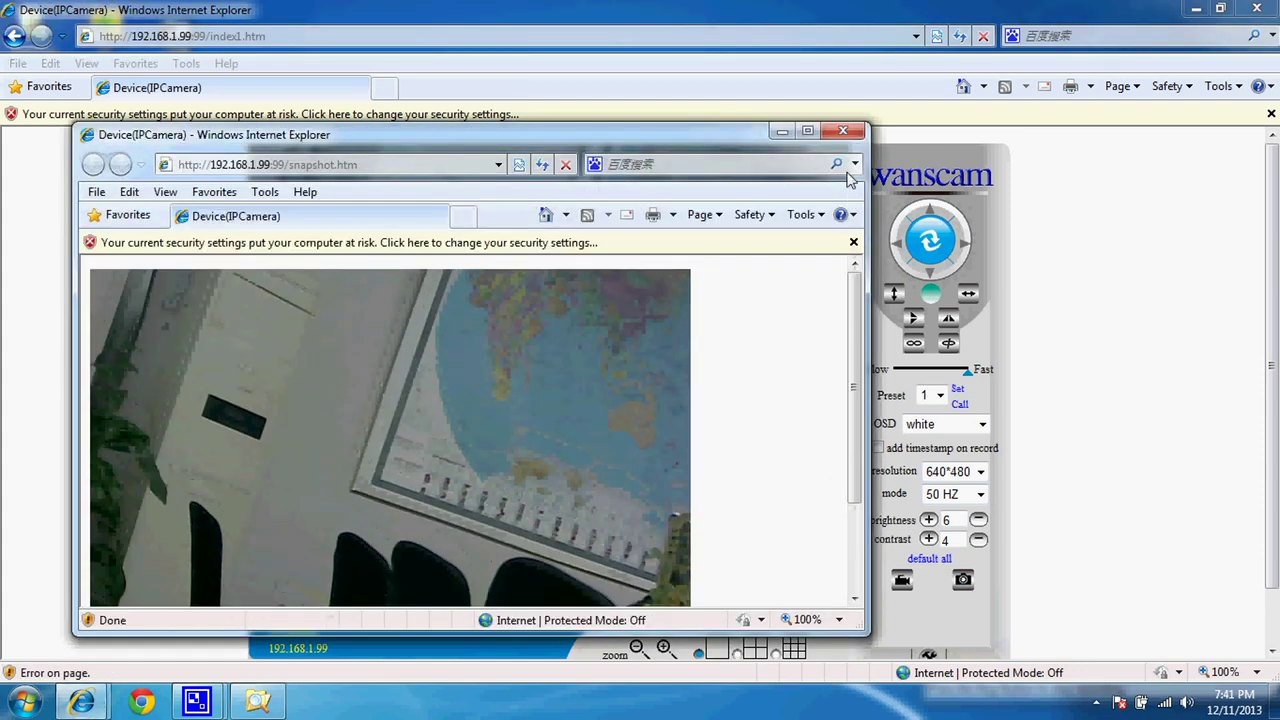
pyautogui.click(845, 134)
pyautogui.scroll(-2, 736, 614)
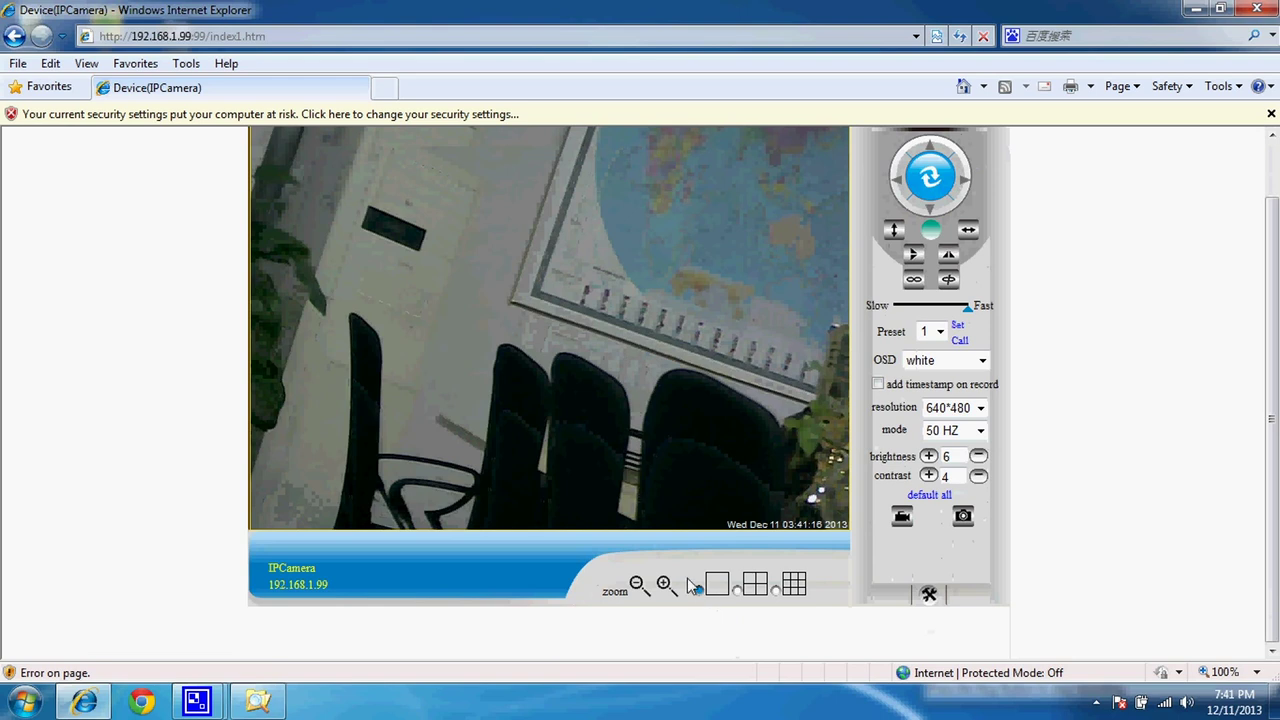
pyautogui.click(665, 585)
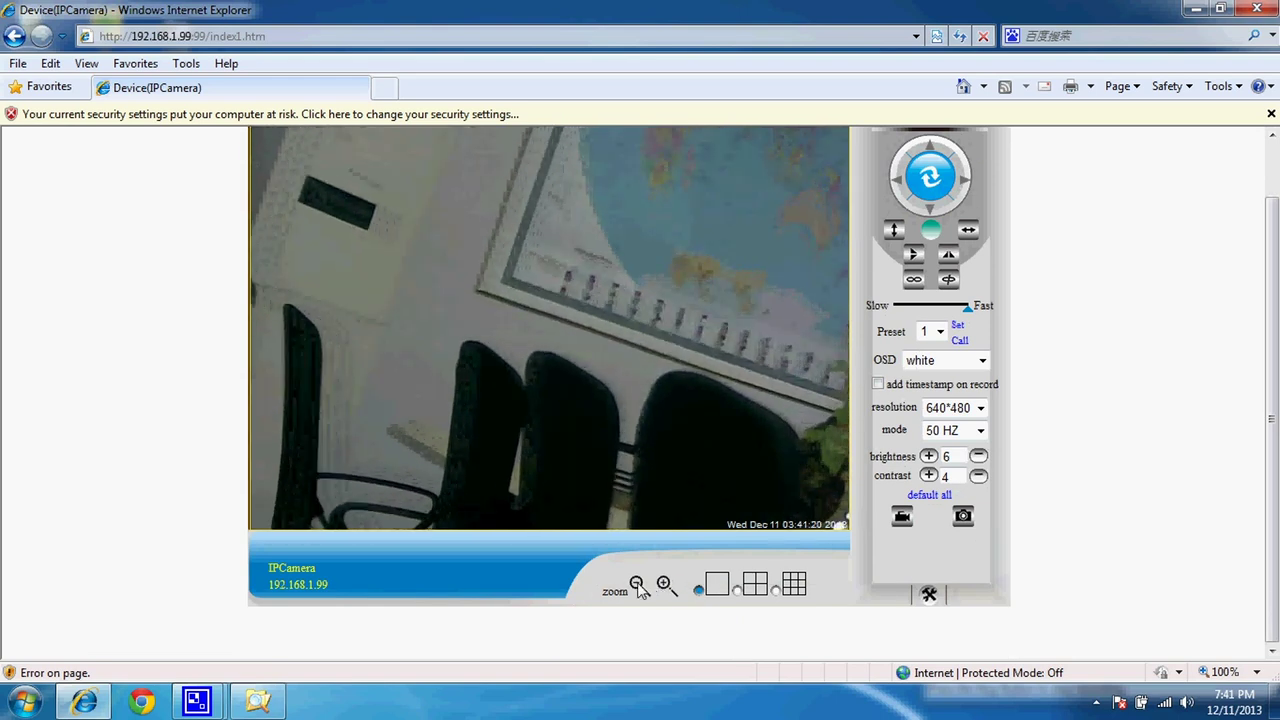
pyautogui.click(638, 588)
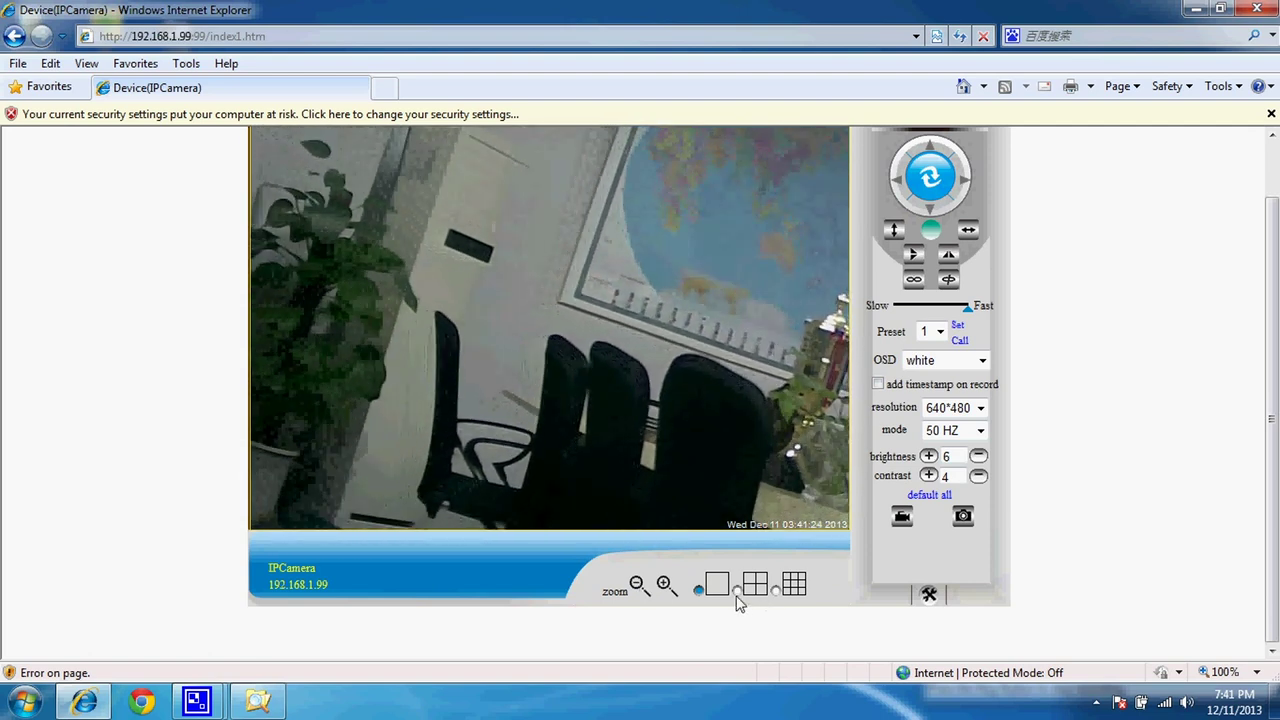
pyautogui.click(756, 590)
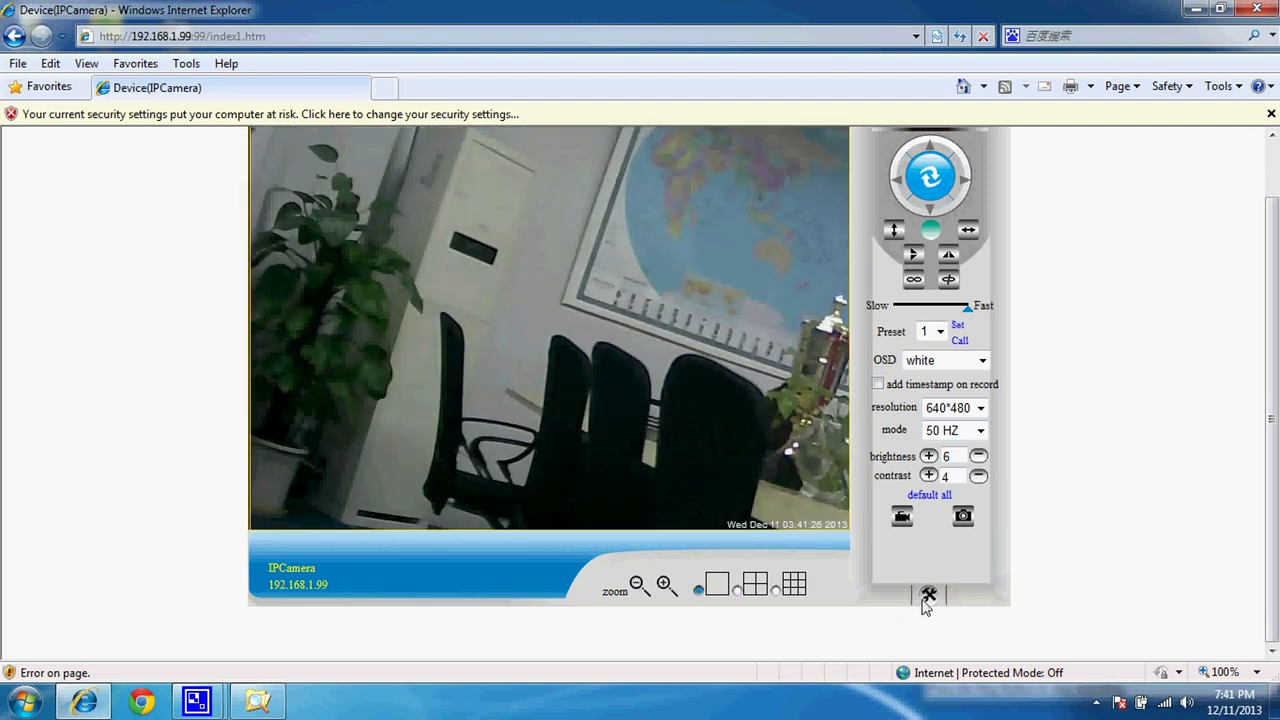
# - Open camera settings, note firmware 47.37.2.48, and view the IPCamera alias page
pyautogui.click(928, 597)
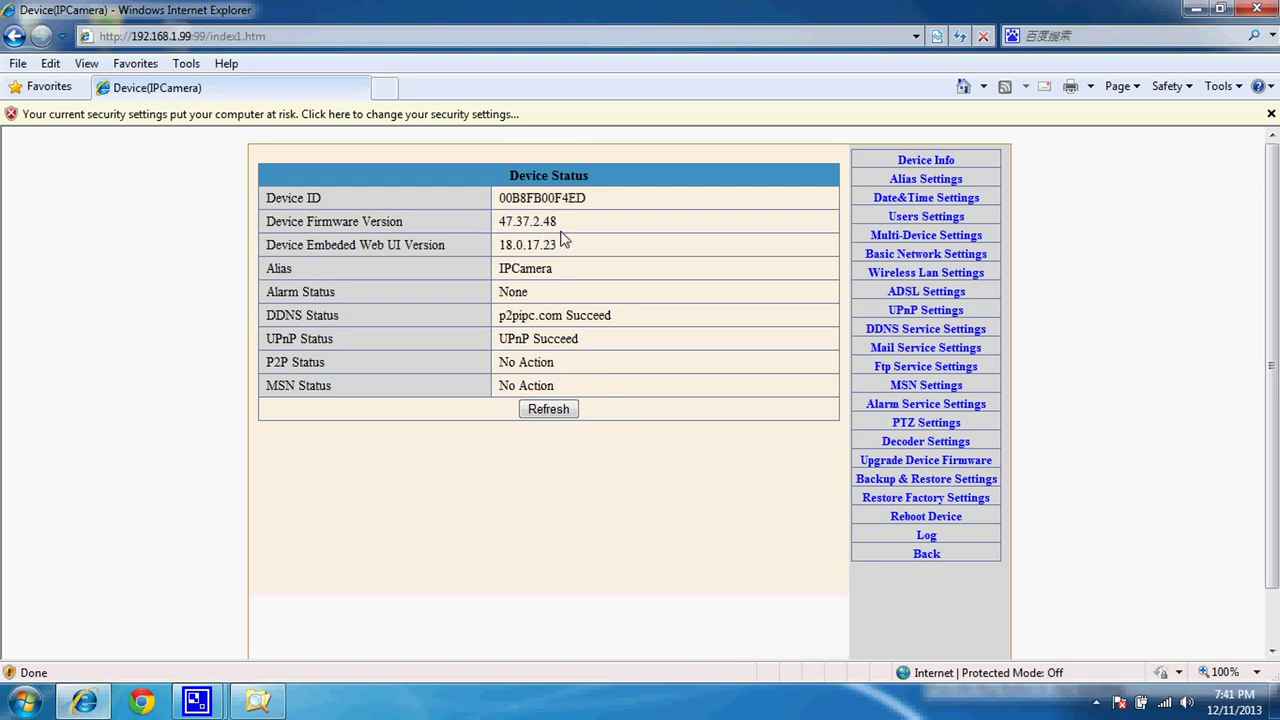
pyautogui.moveTo(580, 222); pyautogui.dragTo(500, 222)
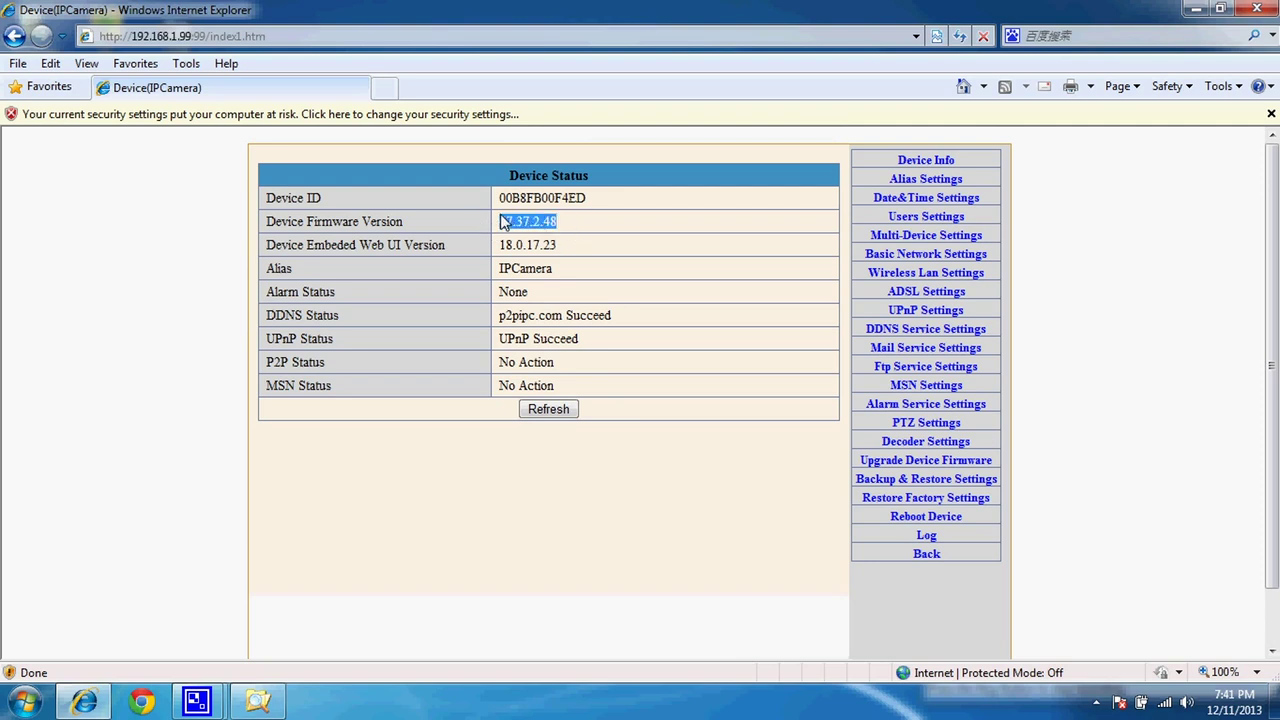
pyautogui.click(578, 264)
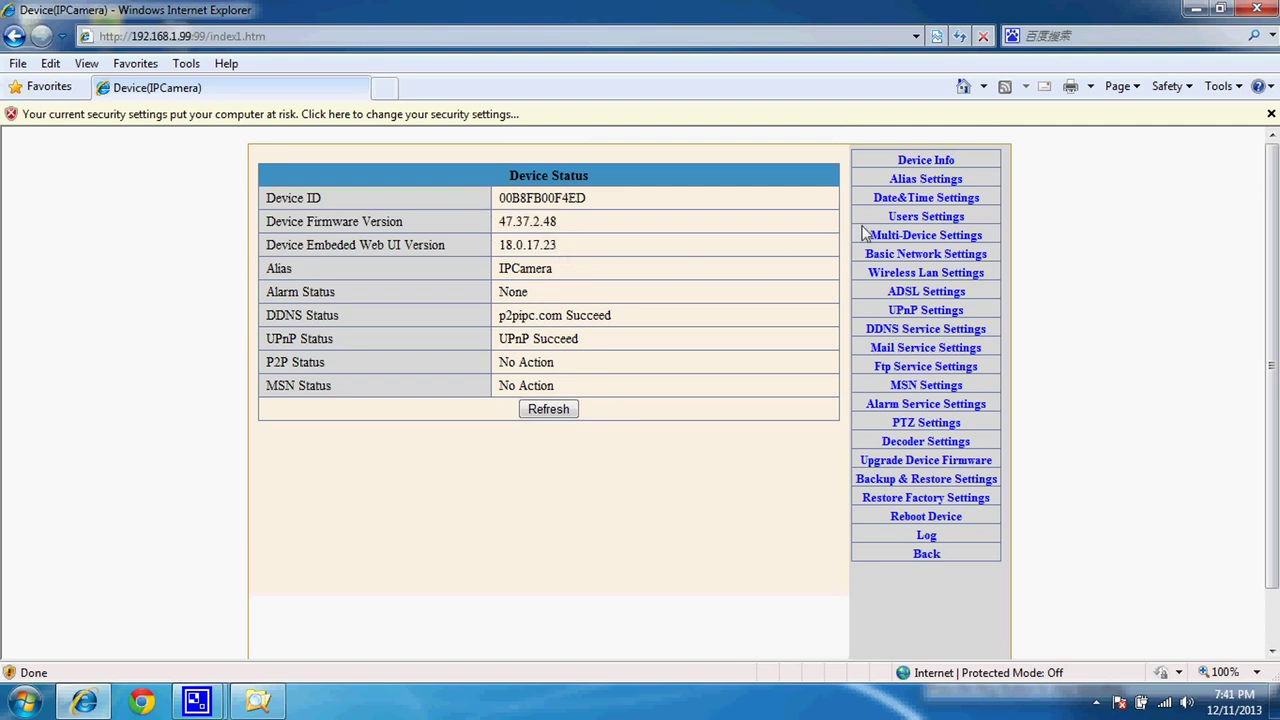
pyautogui.click(898, 188)
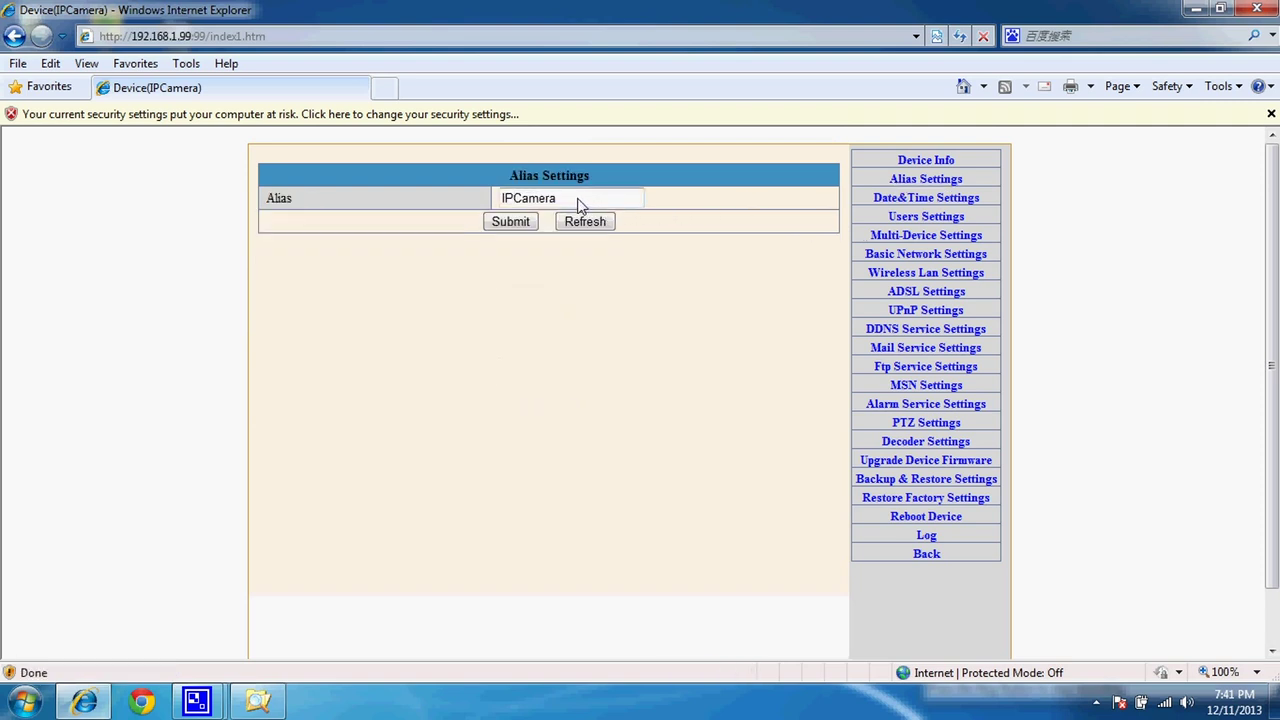
pyautogui.click(878, 274)
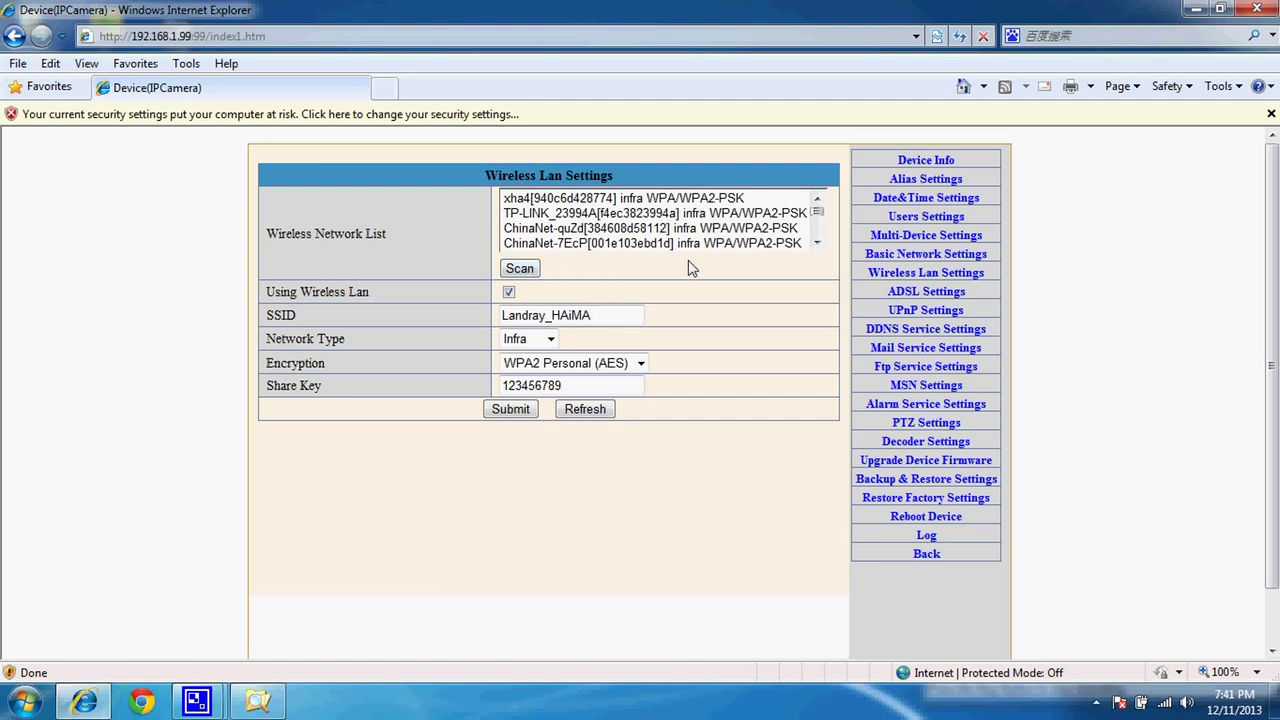
pyautogui.moveTo(820, 216); pyautogui.dragTo(818, 226)
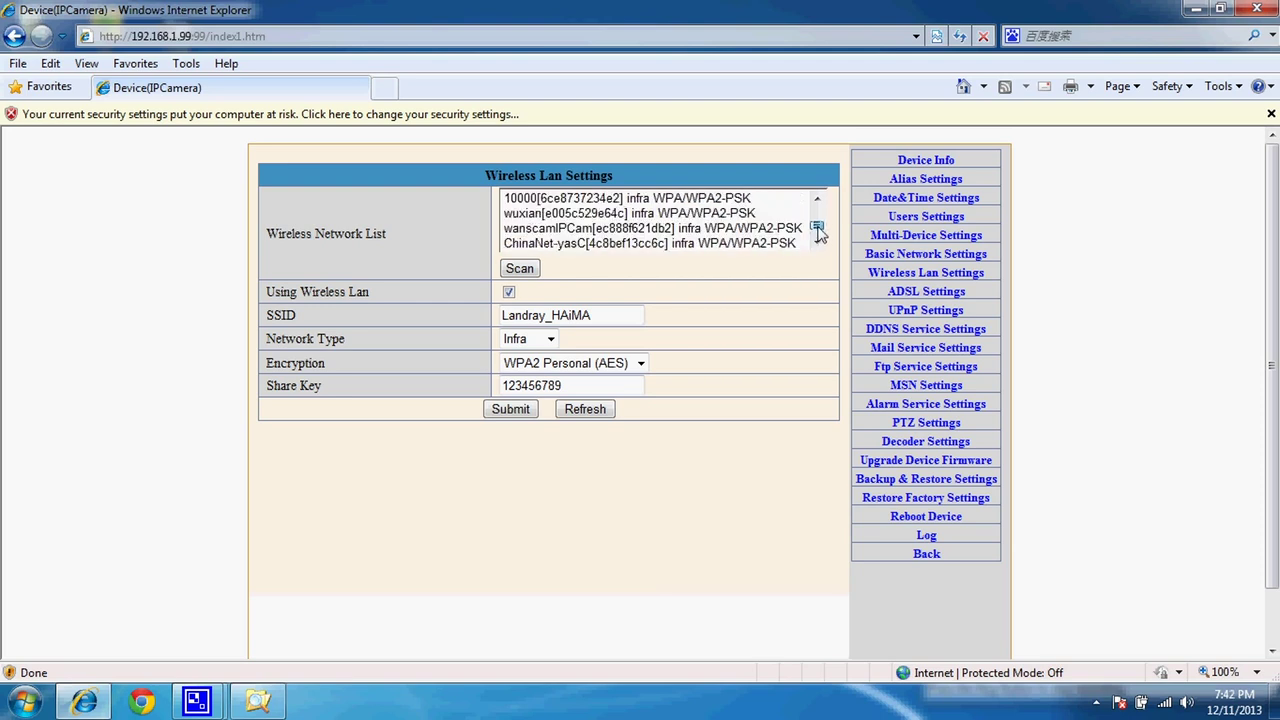
pyautogui.click(650, 228)
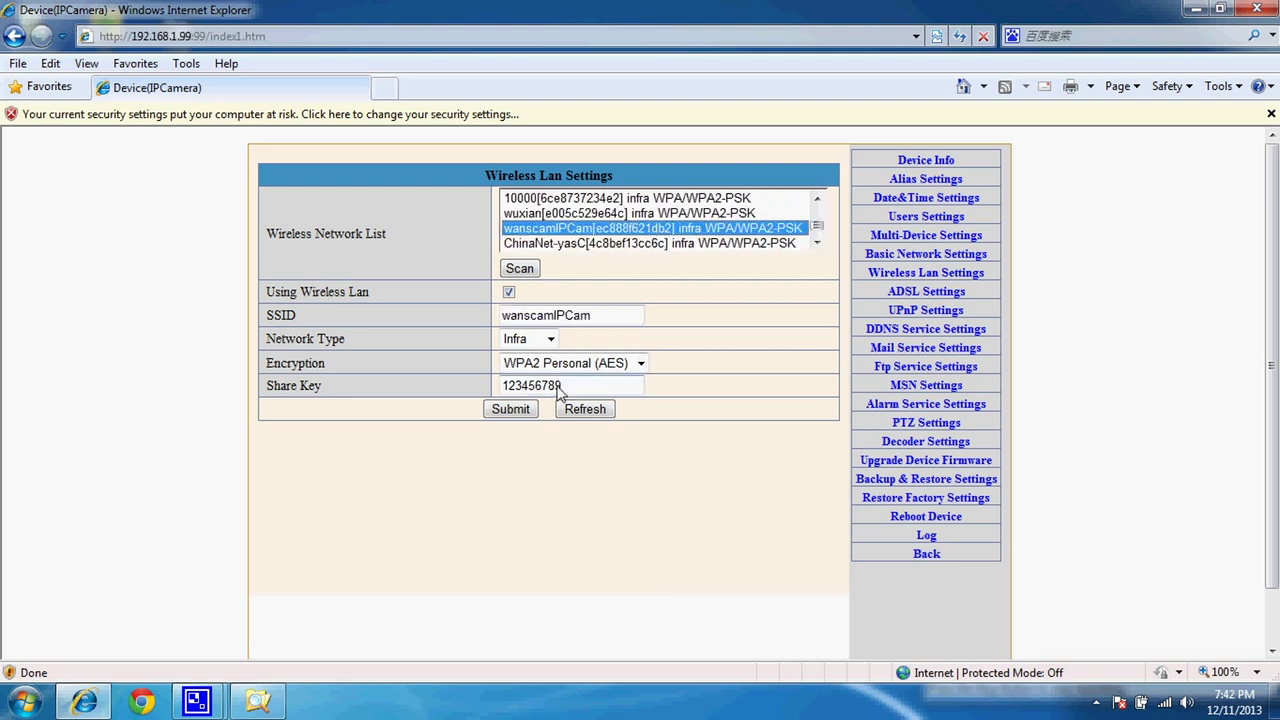
pyautogui.doubleClick(562, 390)
pyautogui.click(258, 703)
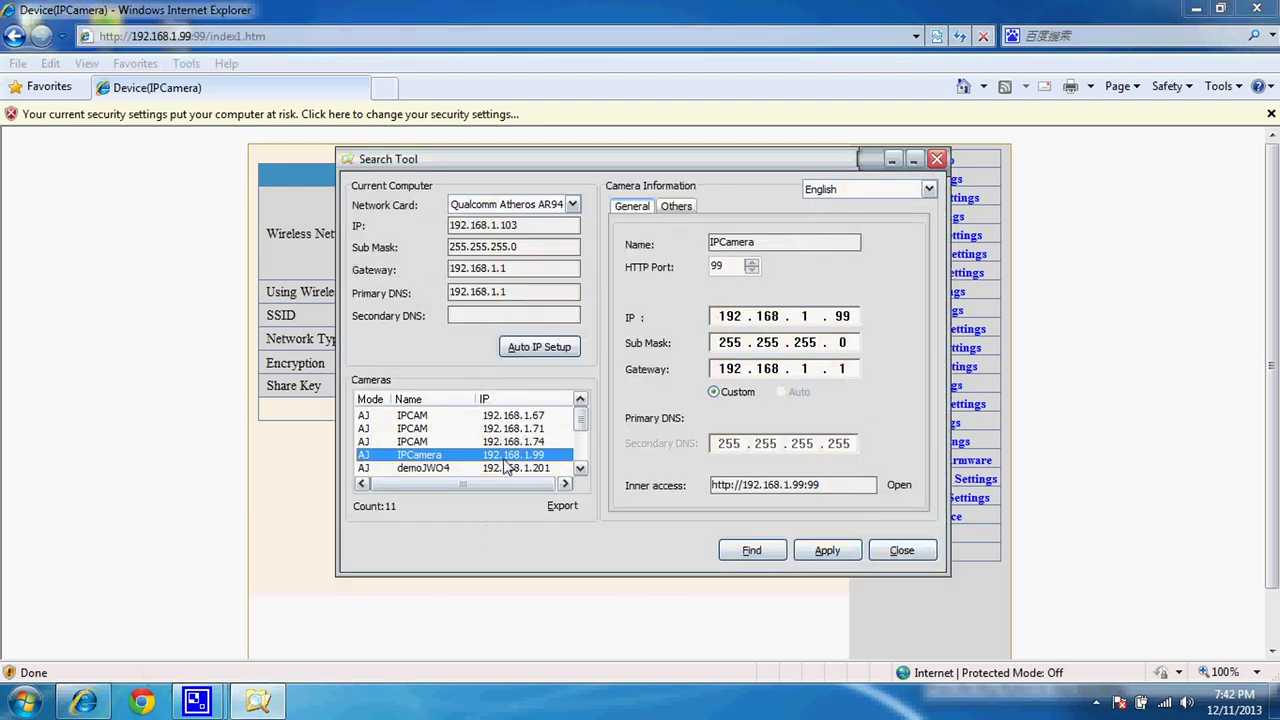
pyautogui.click(892, 160)
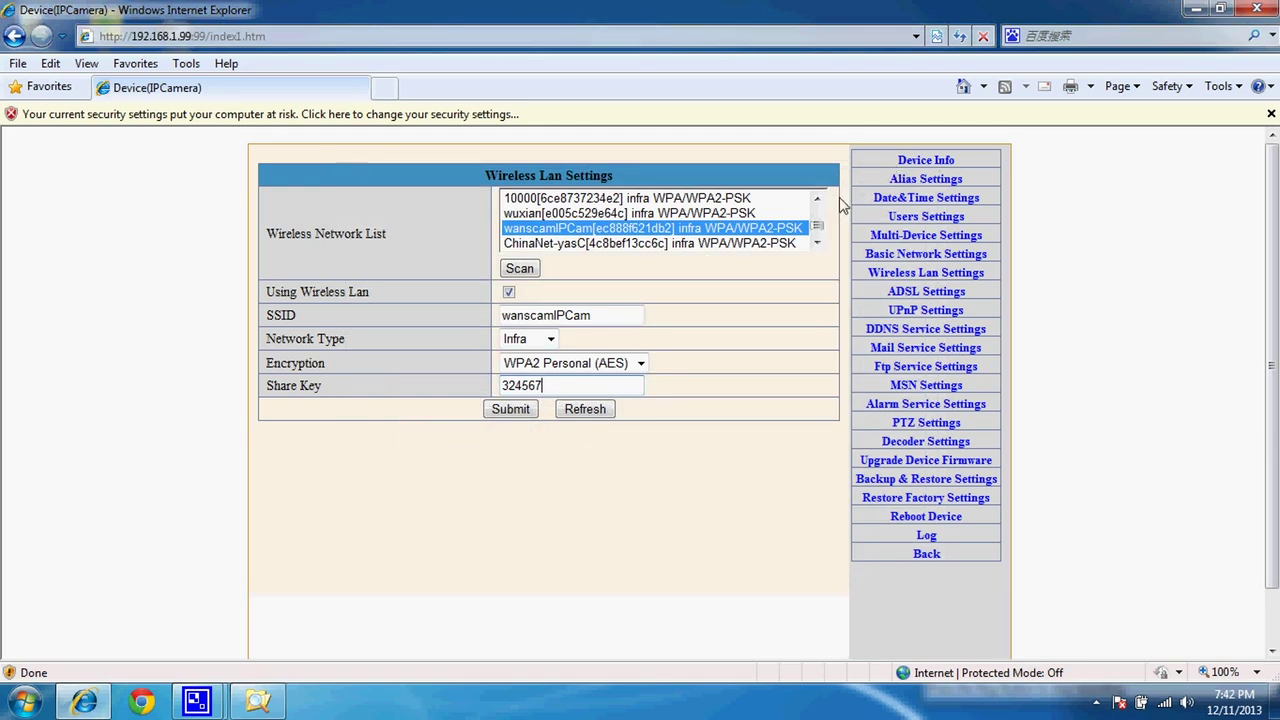
# - Fill in Mail Service Settings with smtp.gmail.com, port 465, TLS and authentication, and submit
pyautogui.click(895, 350)
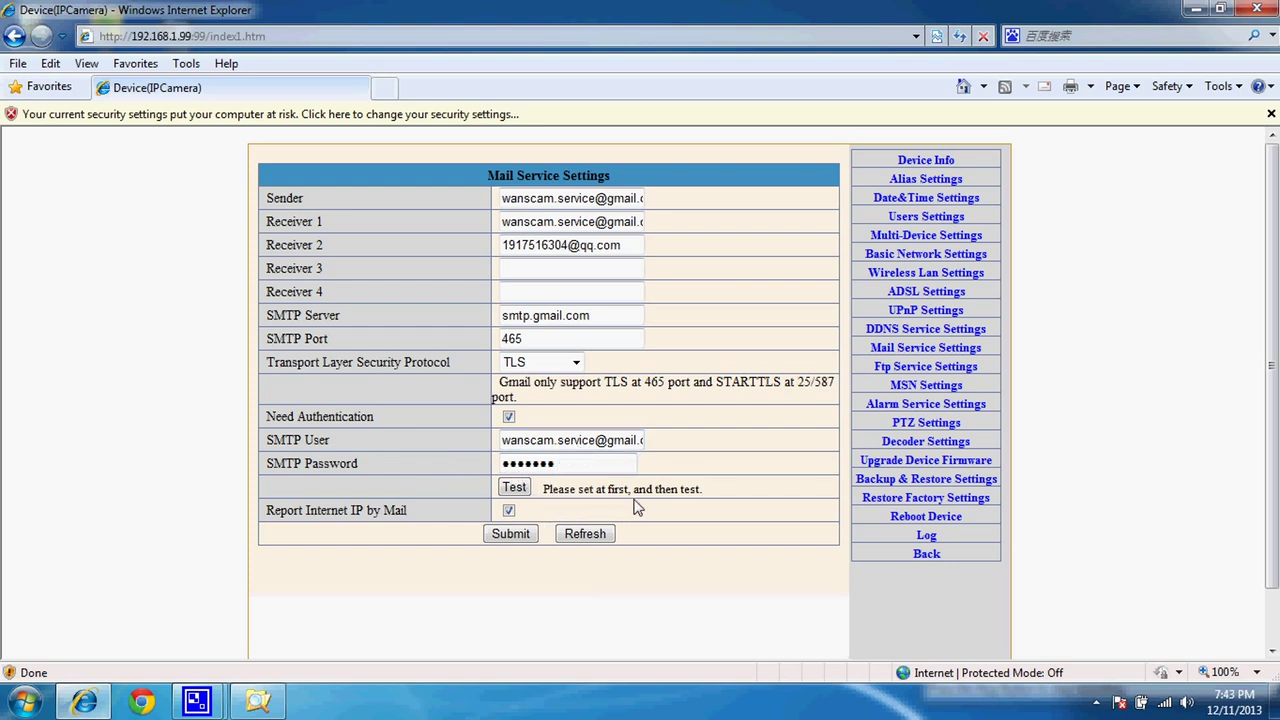
pyautogui.click(541, 534)
# - In Alarm Service Settings, arm motion detection (sensitivity 5), alarm mail, 2-second image upload; submit
pyautogui.click(899, 405)
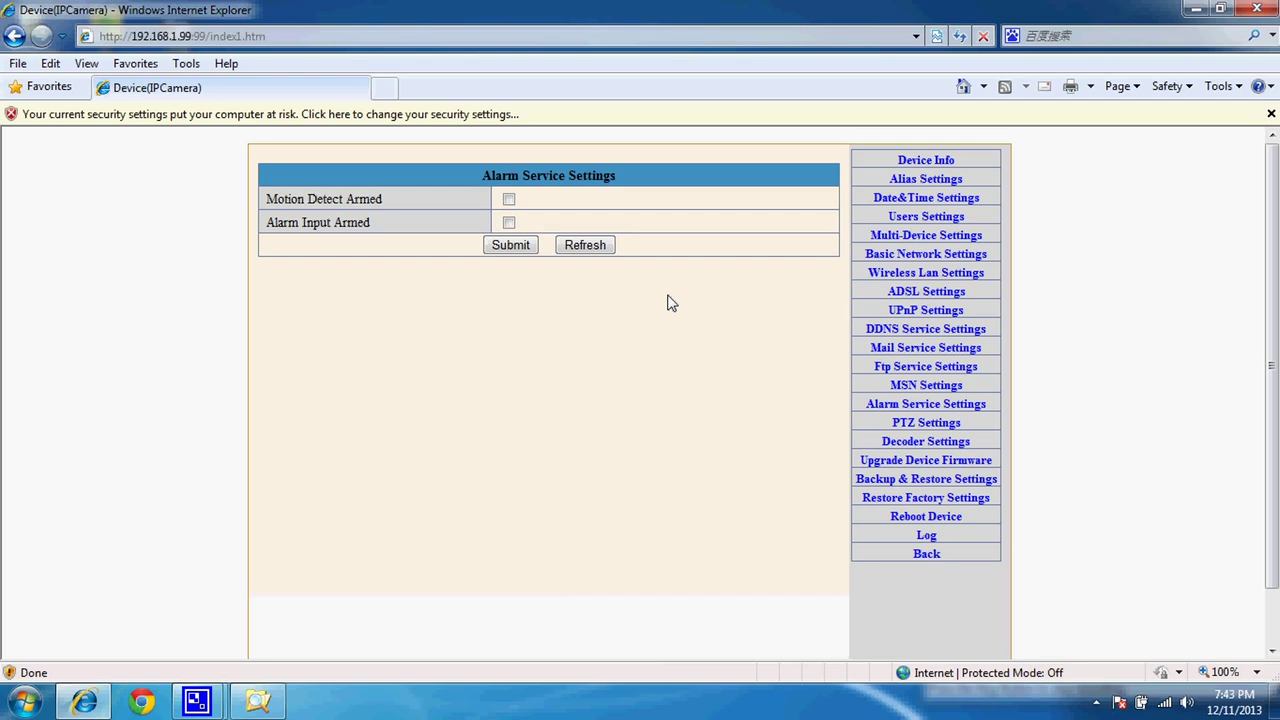
pyautogui.click(509, 200)
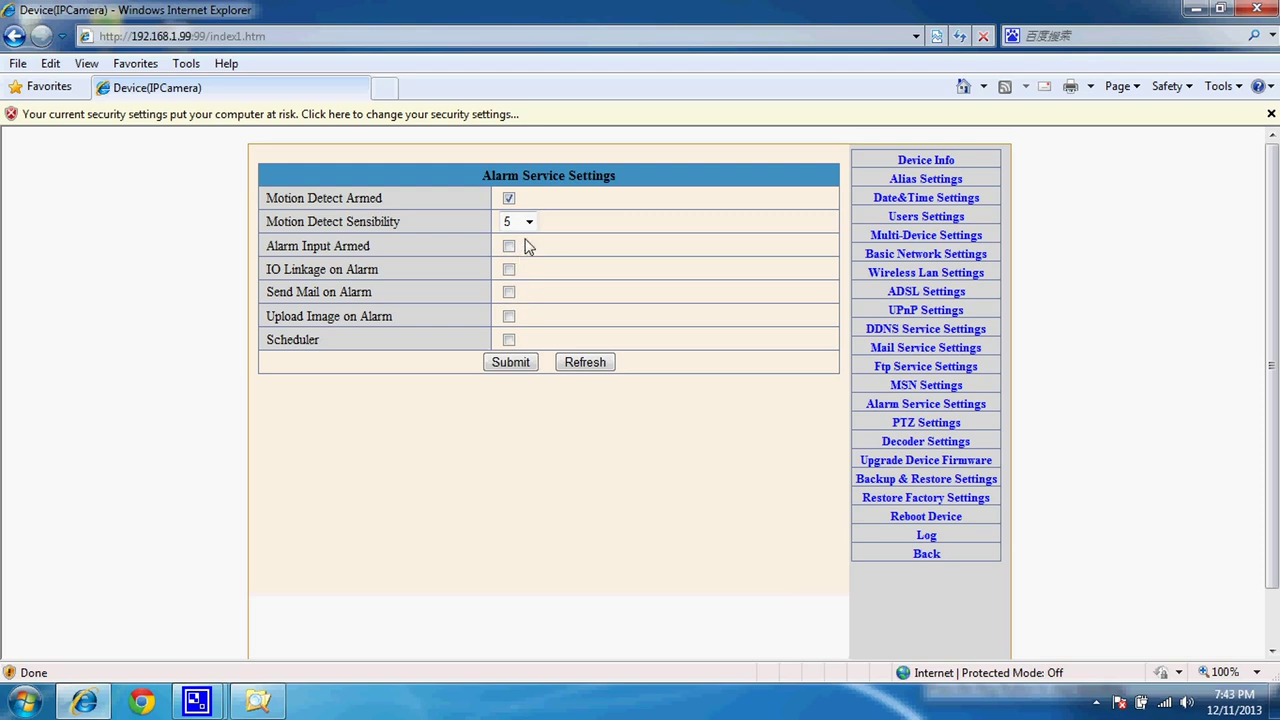
pyautogui.click(529, 222)
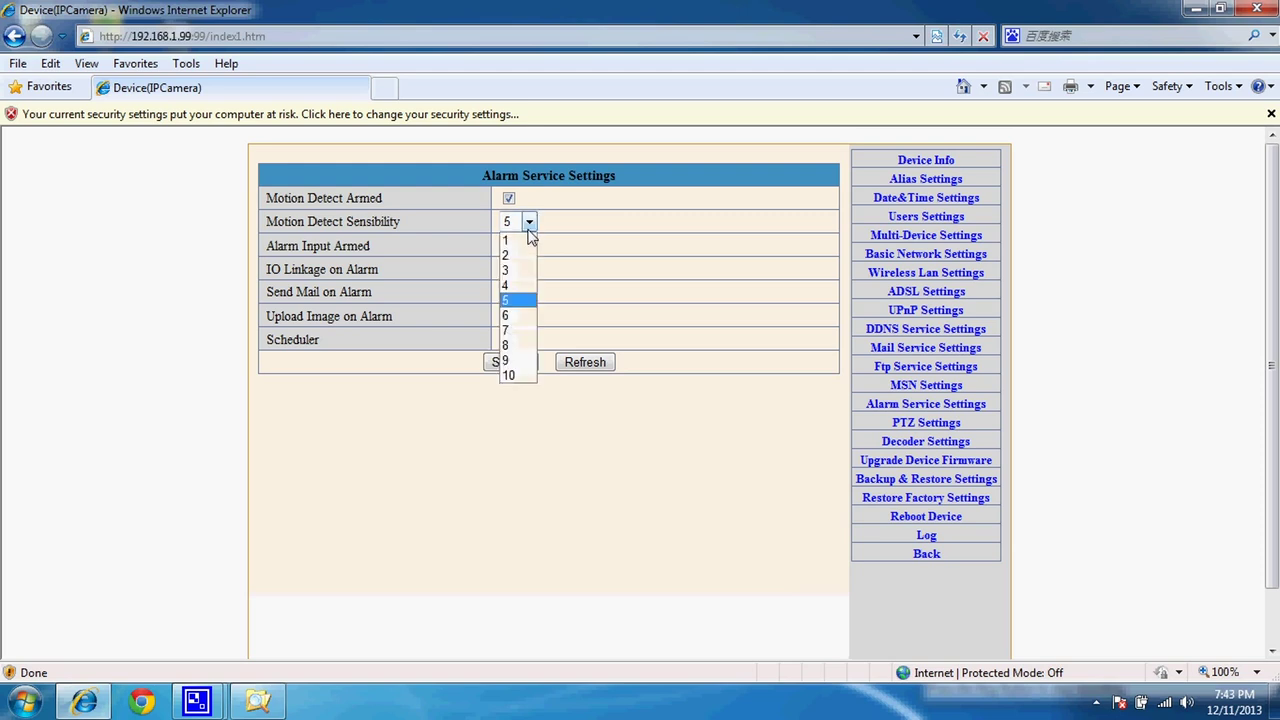
pyautogui.click(508, 297)
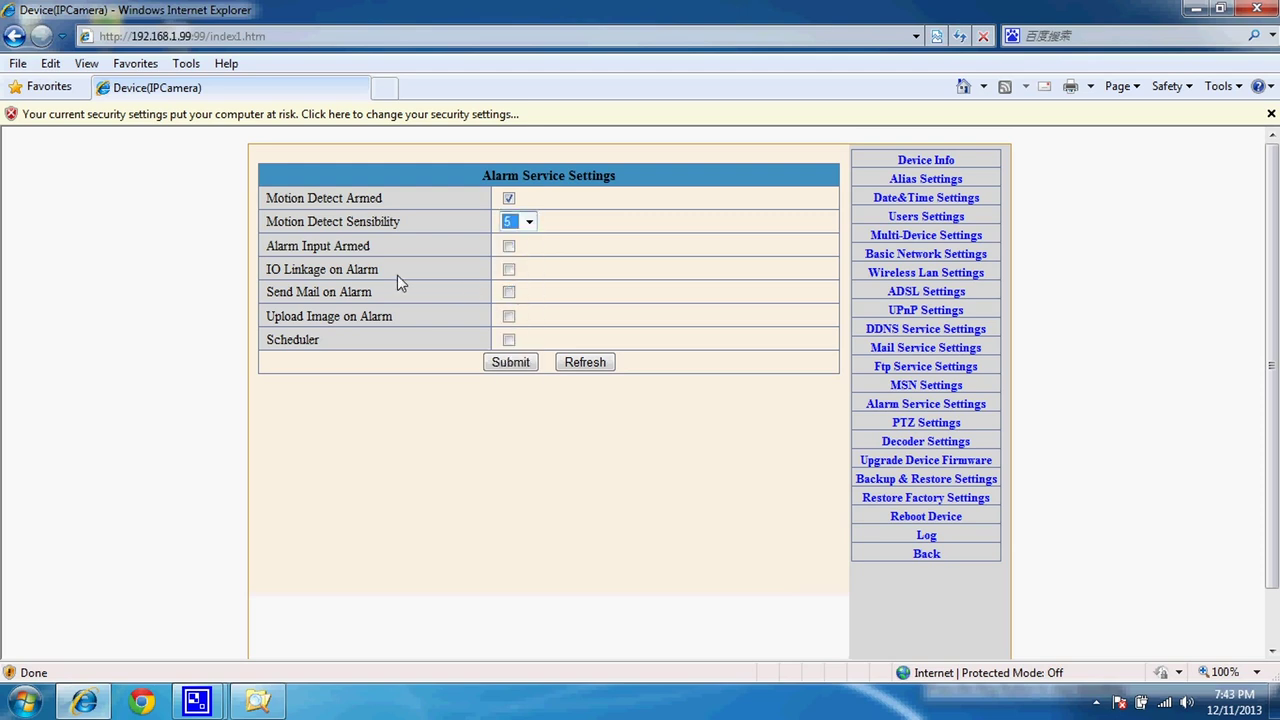
pyautogui.click(509, 292)
pyautogui.click(509, 317)
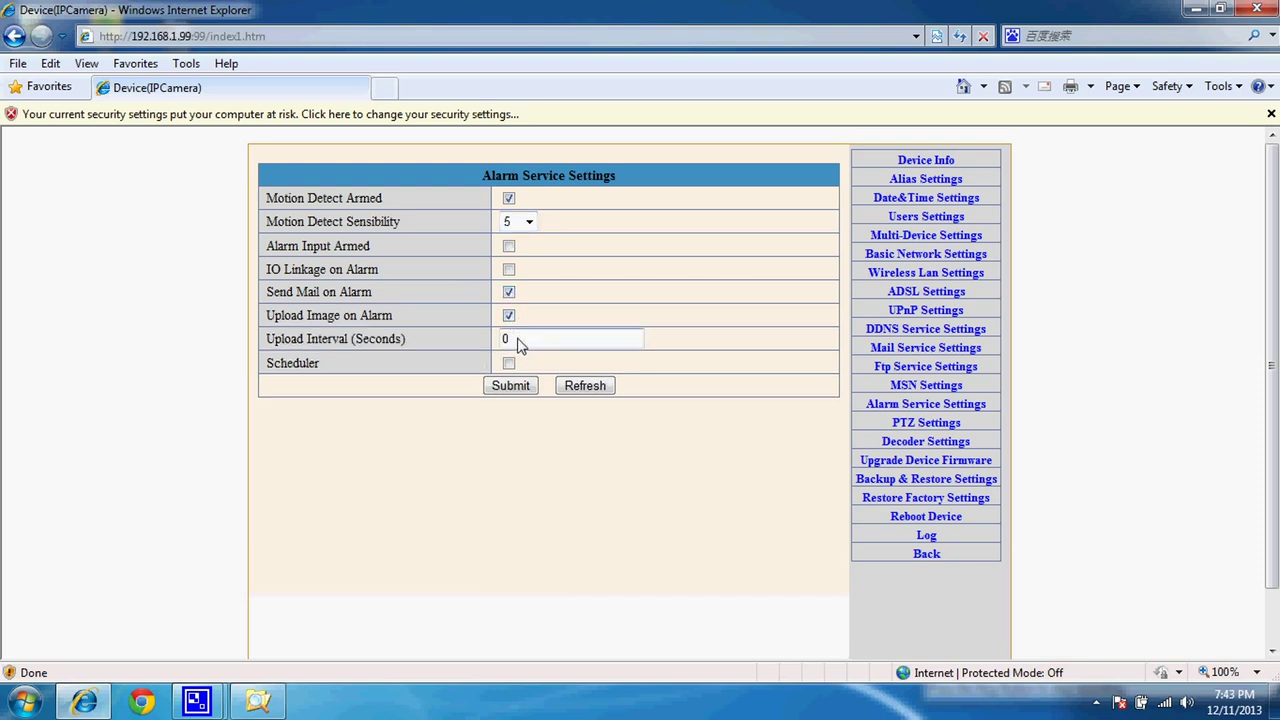
pyautogui.write('2')
pyautogui.click(509, 364)
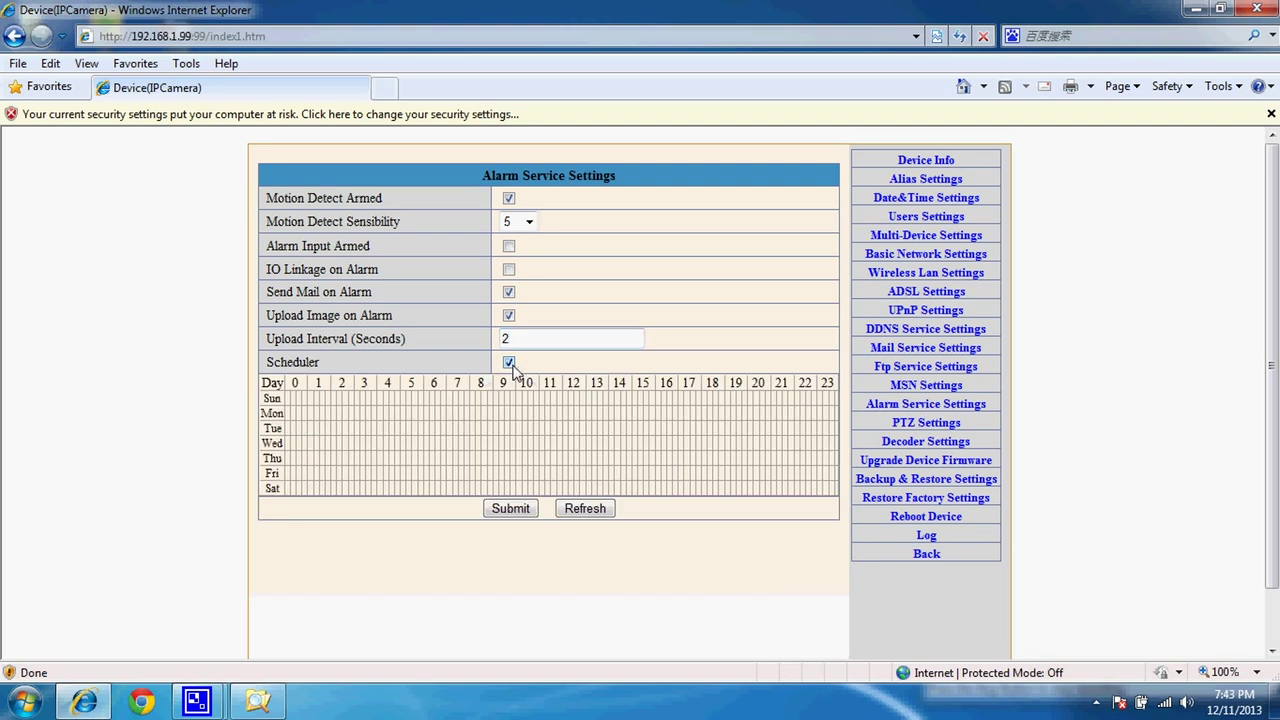
pyautogui.click(509, 364)
pyautogui.click(512, 386)
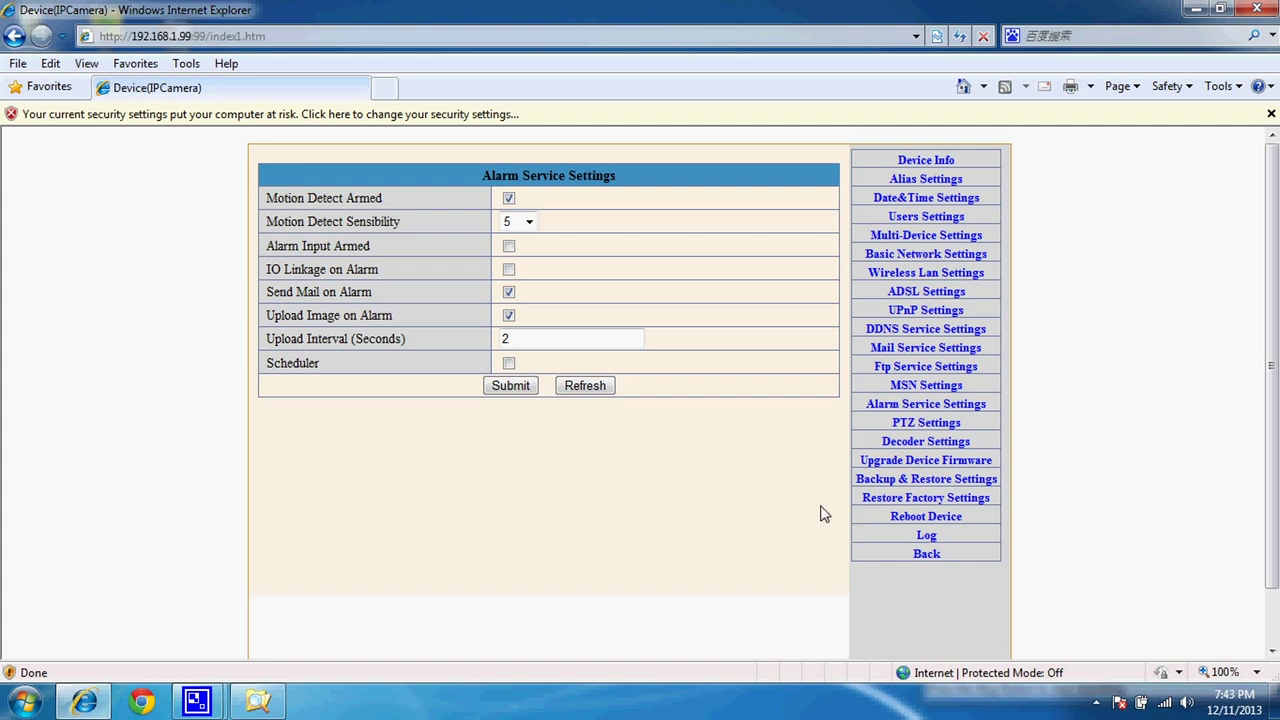
# - Leave the settings menu and go back to the live-view monitor page
pyautogui.click(917, 560)
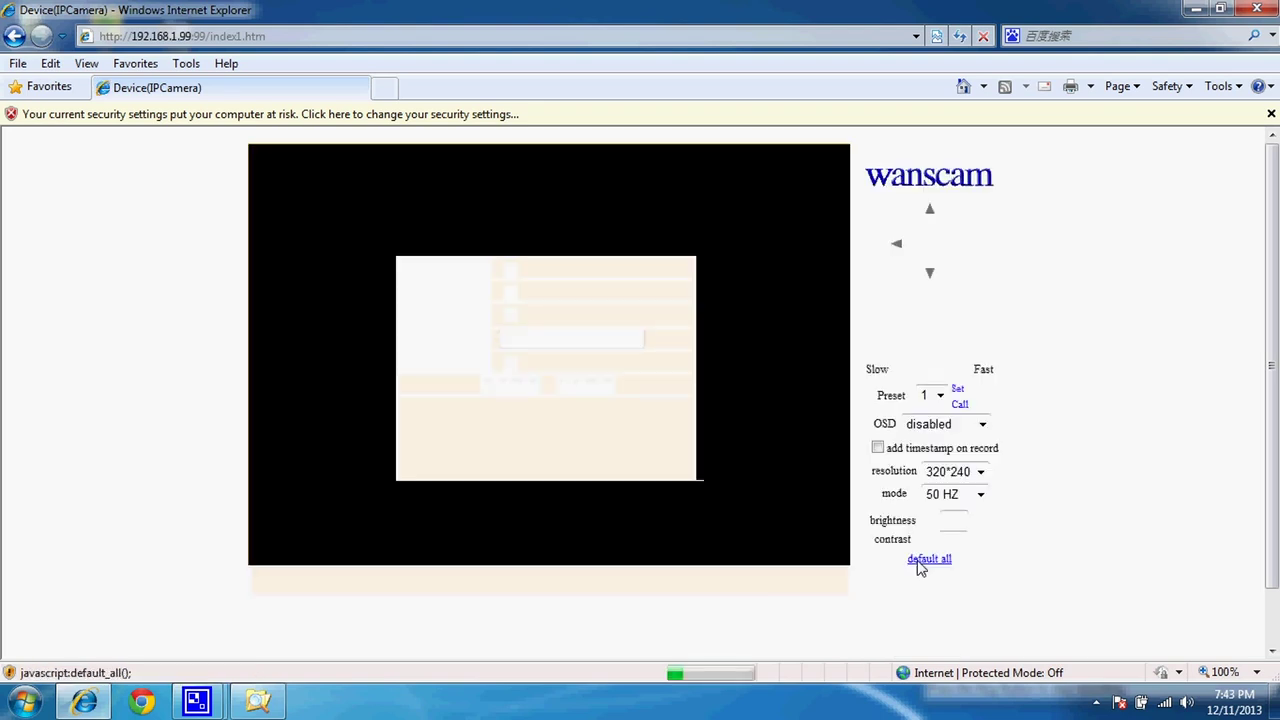